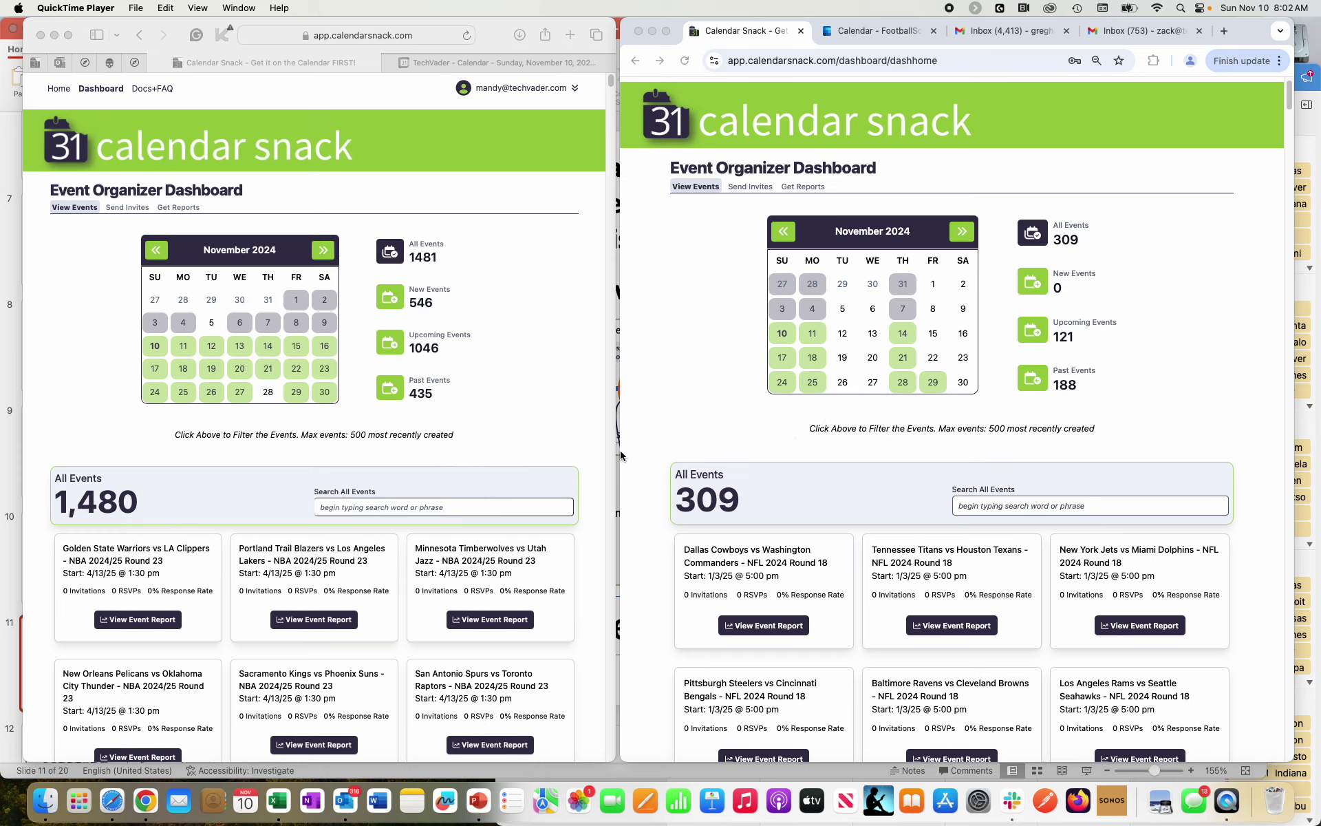
Show only the 1,050 upcoming NBA events and scroll through the list.
{"action": "left_click", "coordinate": [553, 387]}
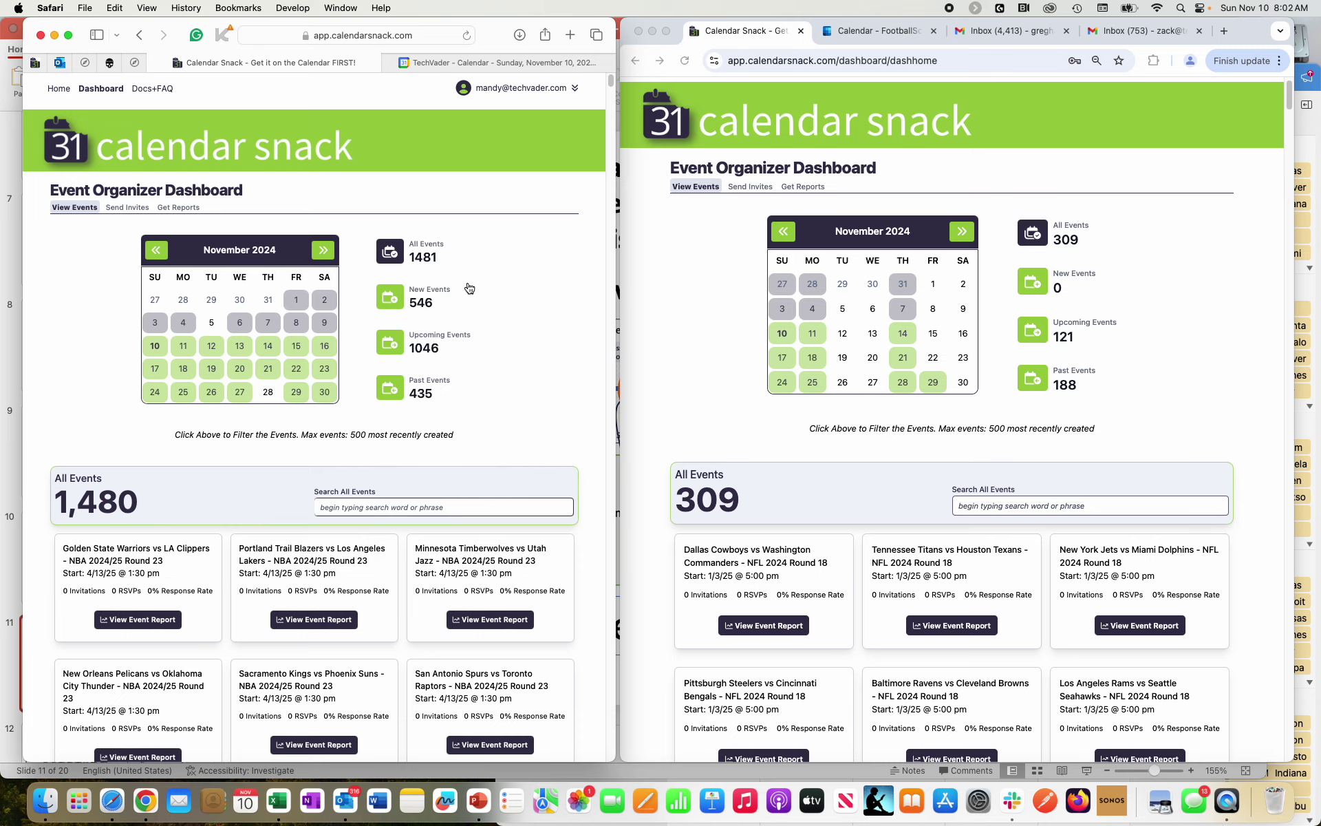
{"action": "left_click", "coordinate": [446, 346]}
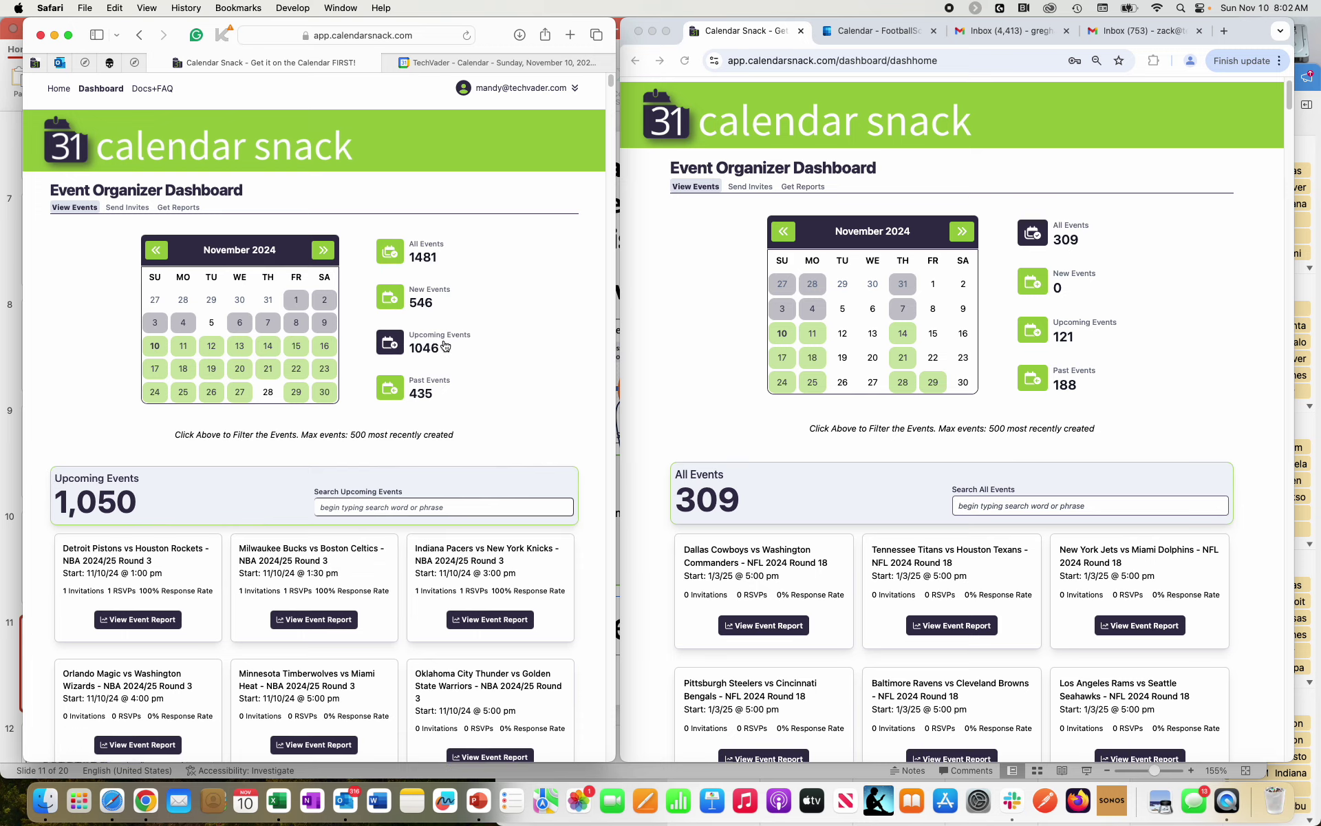
{"action": "scroll", "coordinate": [132, 512], "scroll_direction": "down", "scroll_amount": 1}
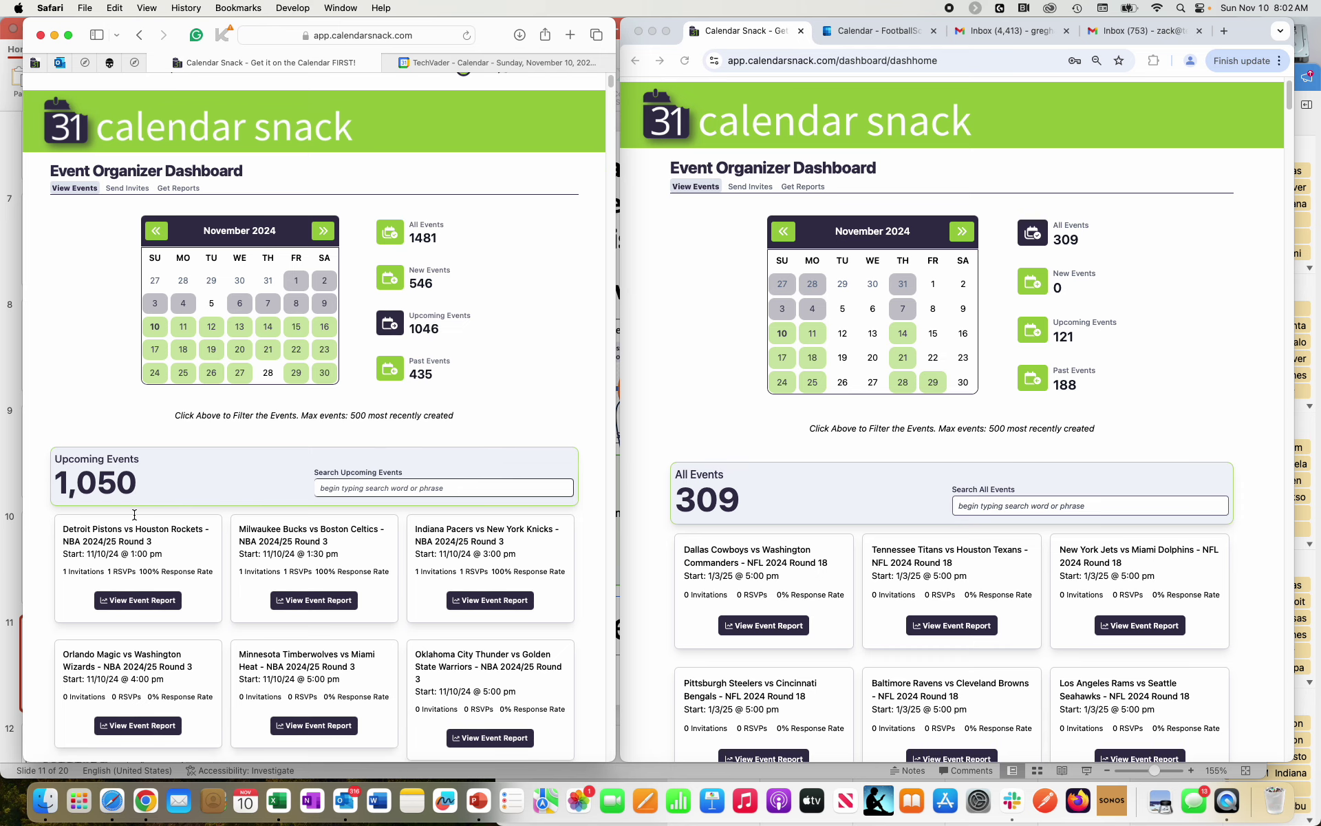
{"action": "scroll", "coordinate": [134, 514], "scroll_direction": "down", "scroll_amount": 4}
{"action": "scroll", "coordinate": [134, 511], "scroll_direction": "down", "scroll_amount": 10}
{"action": "scroll", "coordinate": [133, 501], "scroll_direction": "up", "scroll_amount": 1}
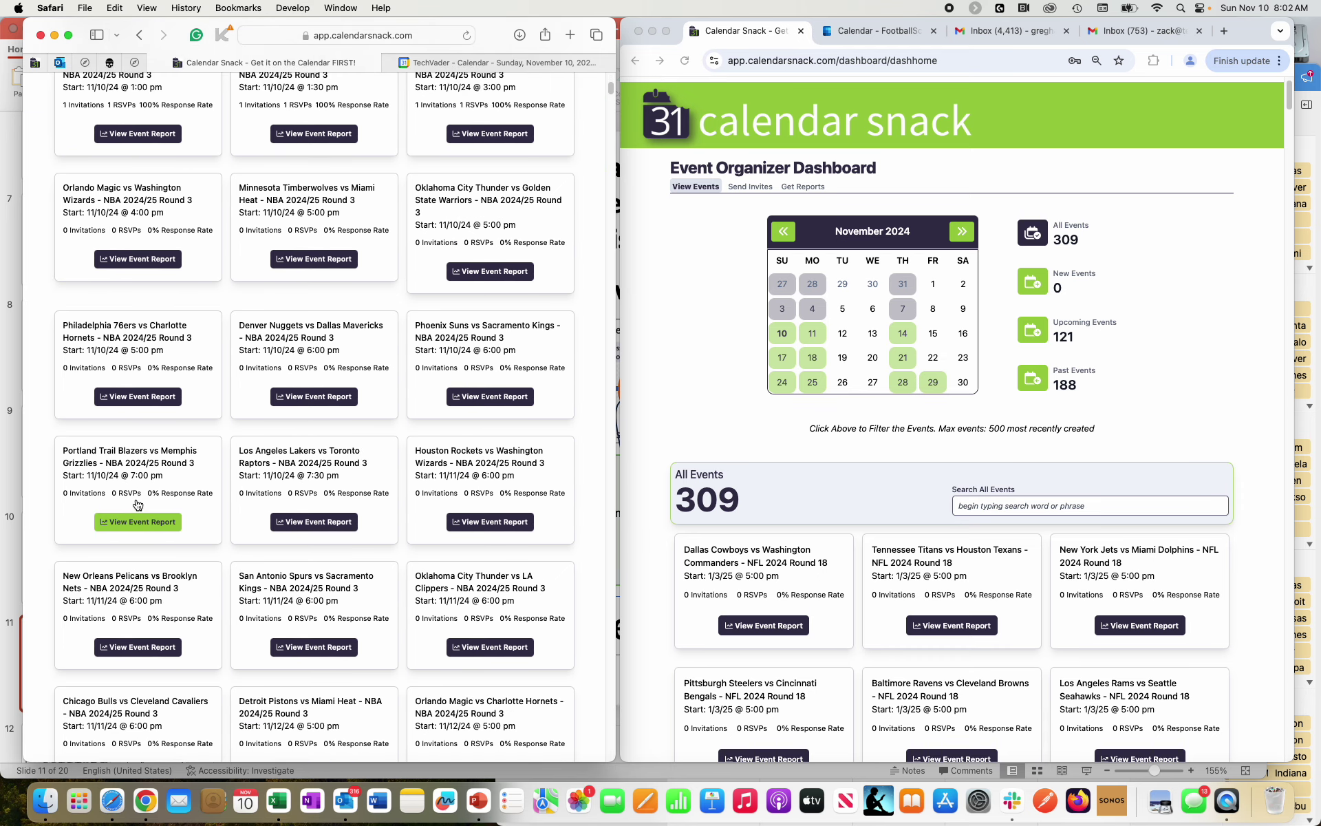
{"action": "scroll", "coordinate": [141, 497], "scroll_direction": "up", "scroll_amount": 6}
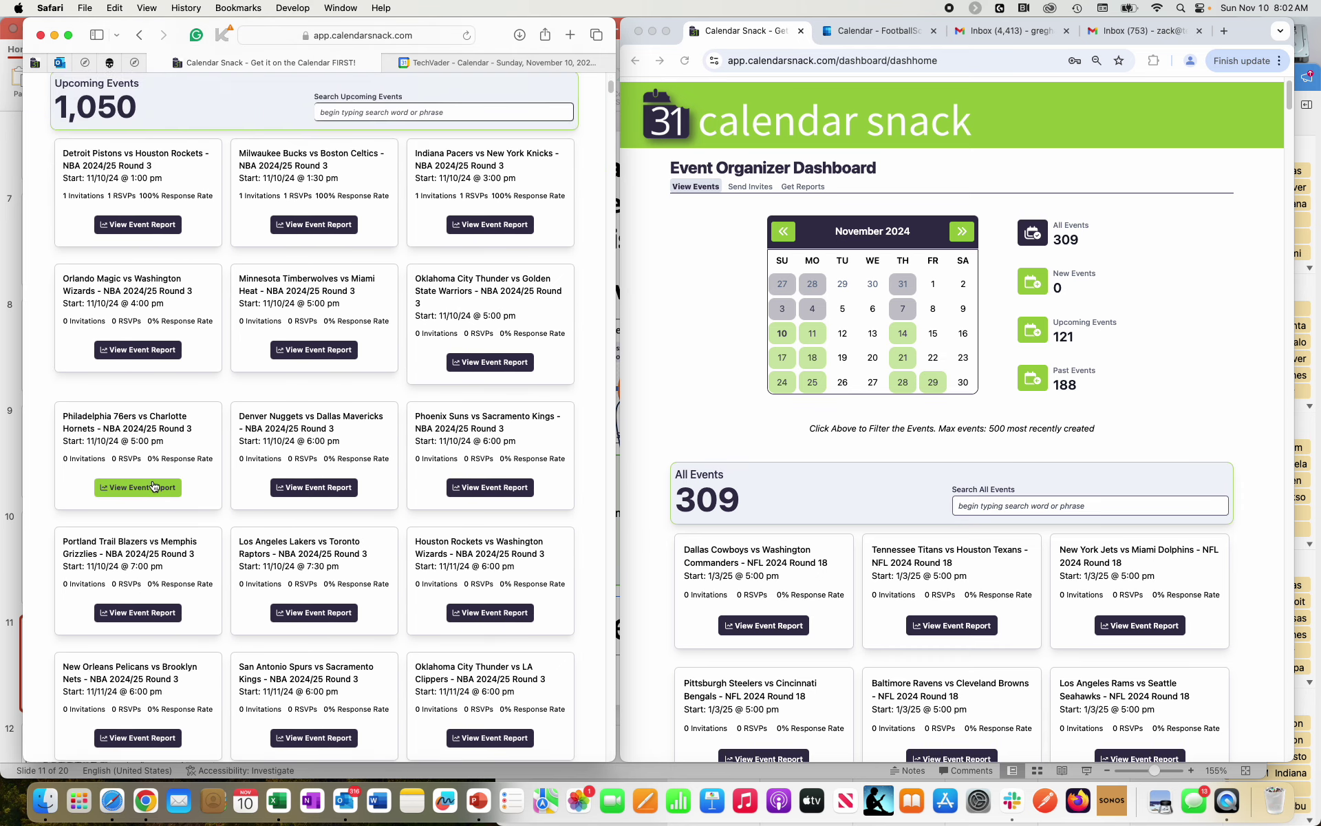
{"action": "scroll", "coordinate": [155, 485], "scroll_direction": "up", "scroll_amount": 1}
{"action": "left_click", "coordinate": [699, 275]}
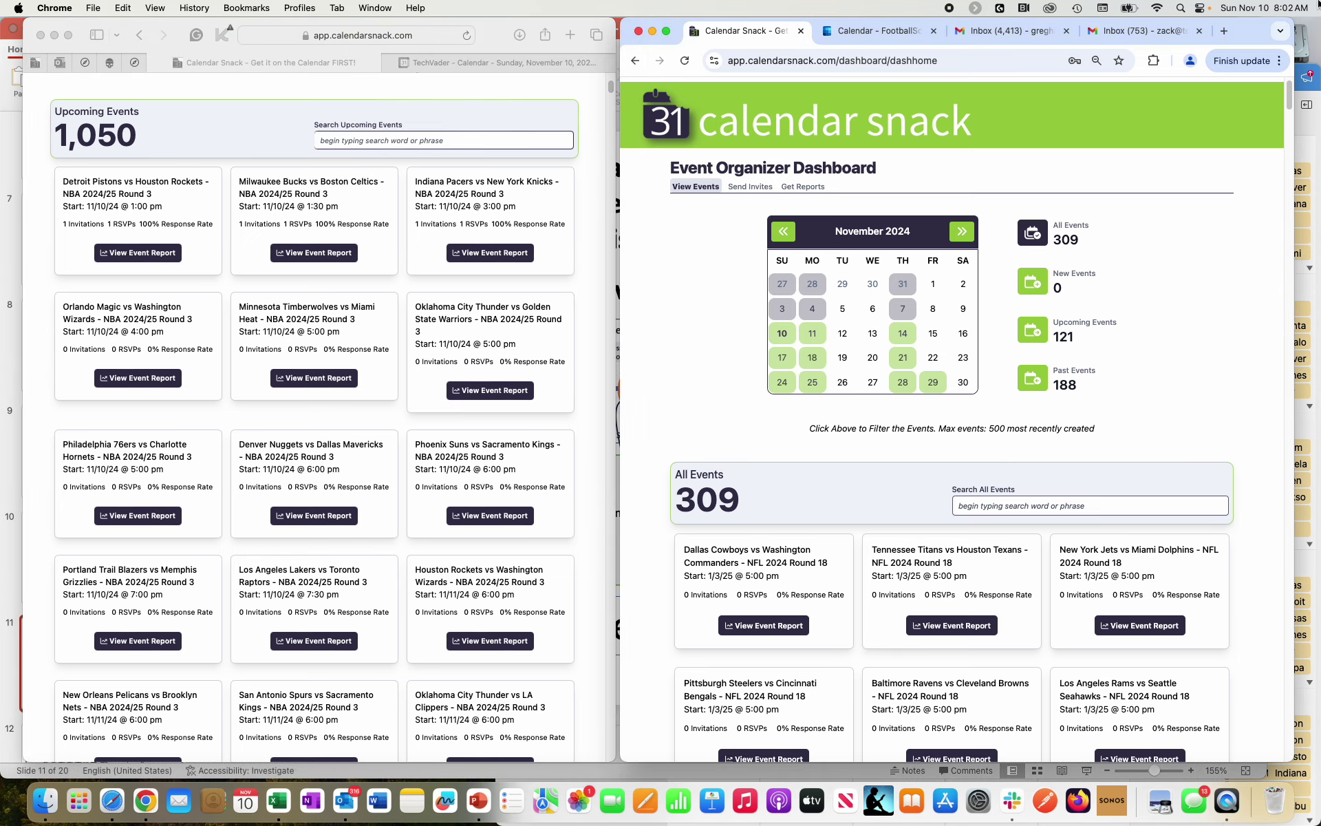
Filter the NFL dashboard to its 120 upcoming events and scroll through them.
{"action": "left_click", "coordinate": [1077, 332]}
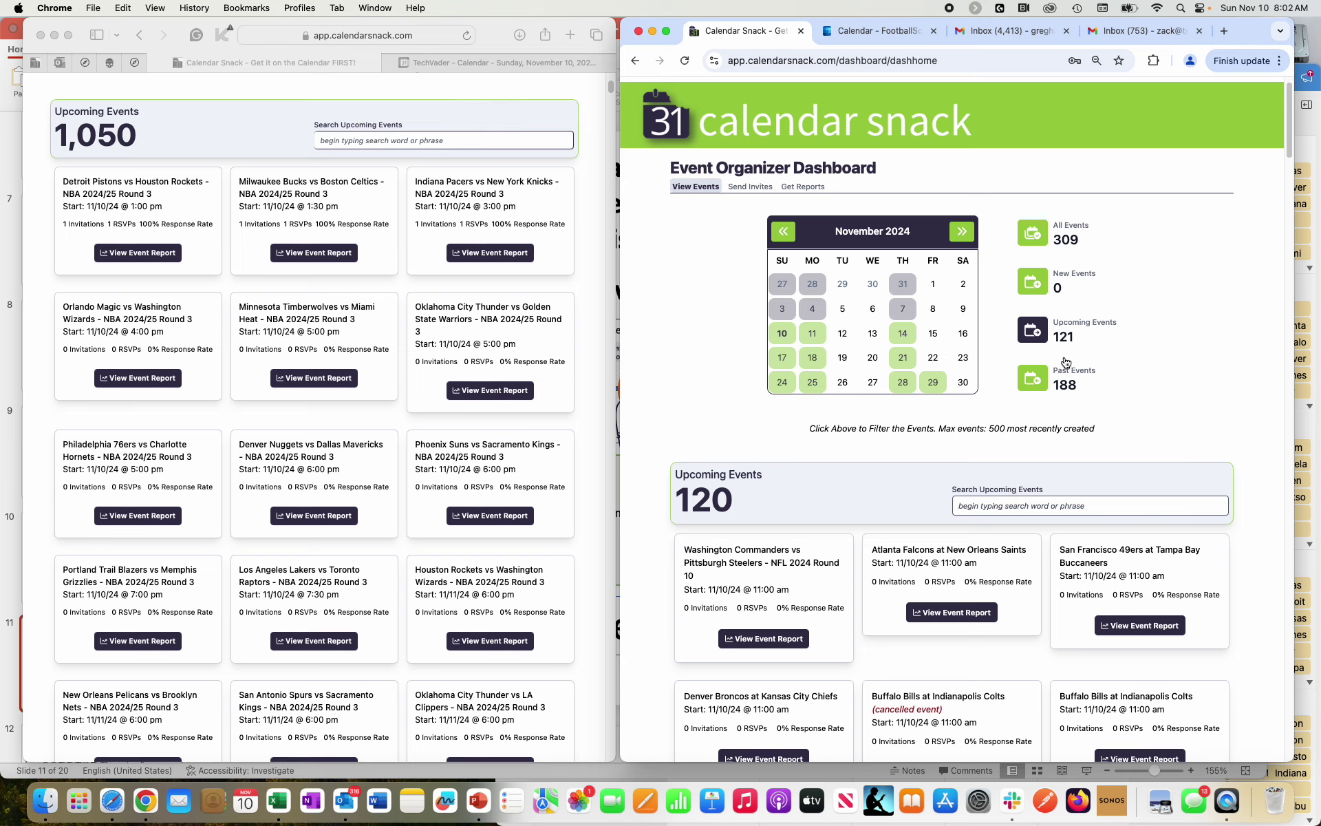
{"action": "scroll", "coordinate": [894, 461], "scroll_direction": "down", "scroll_amount": 2}
{"action": "scroll", "coordinate": [893, 461], "scroll_direction": "down", "scroll_amount": 3}
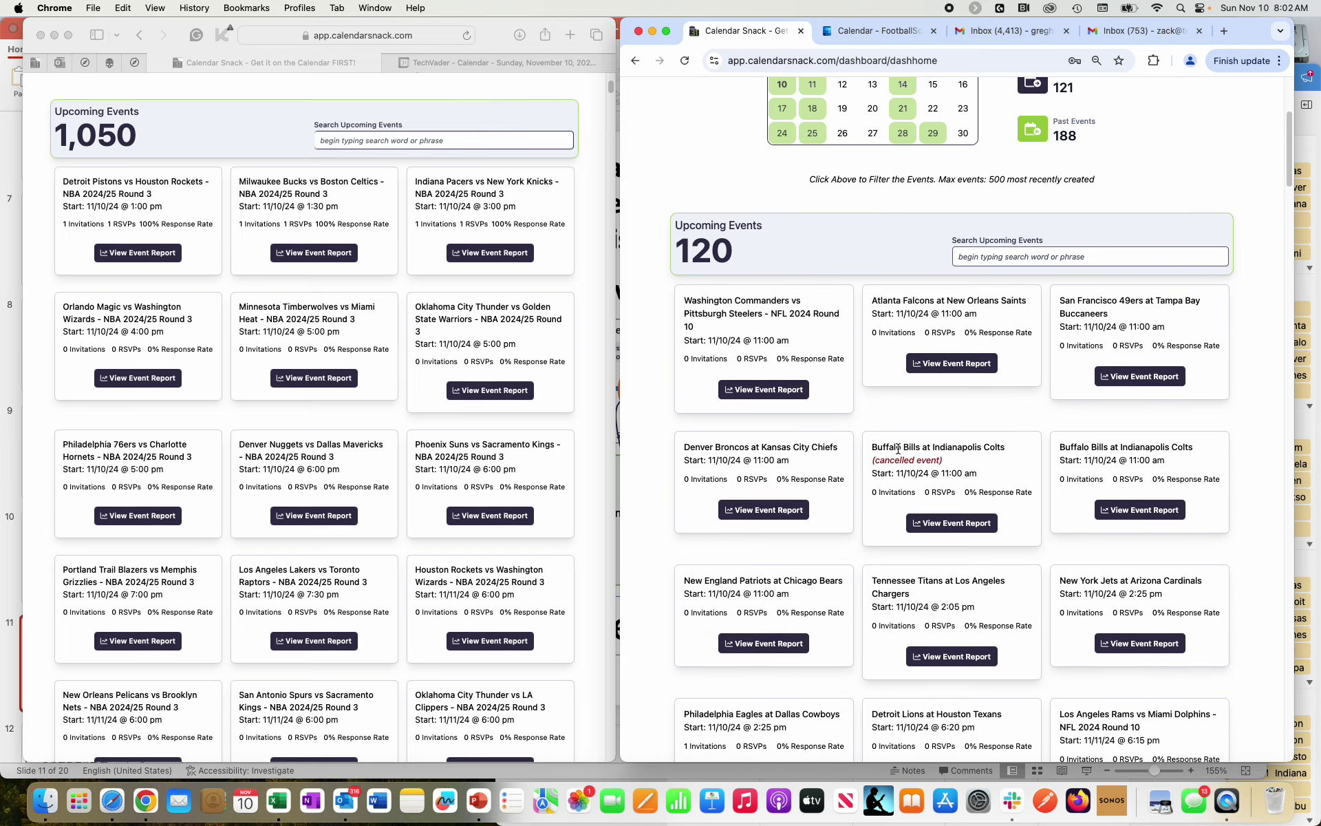
{"action": "scroll", "coordinate": [898, 451], "scroll_direction": "down", "scroll_amount": 2}
{"action": "scroll", "coordinate": [903, 444], "scroll_direction": "up", "scroll_amount": 1}
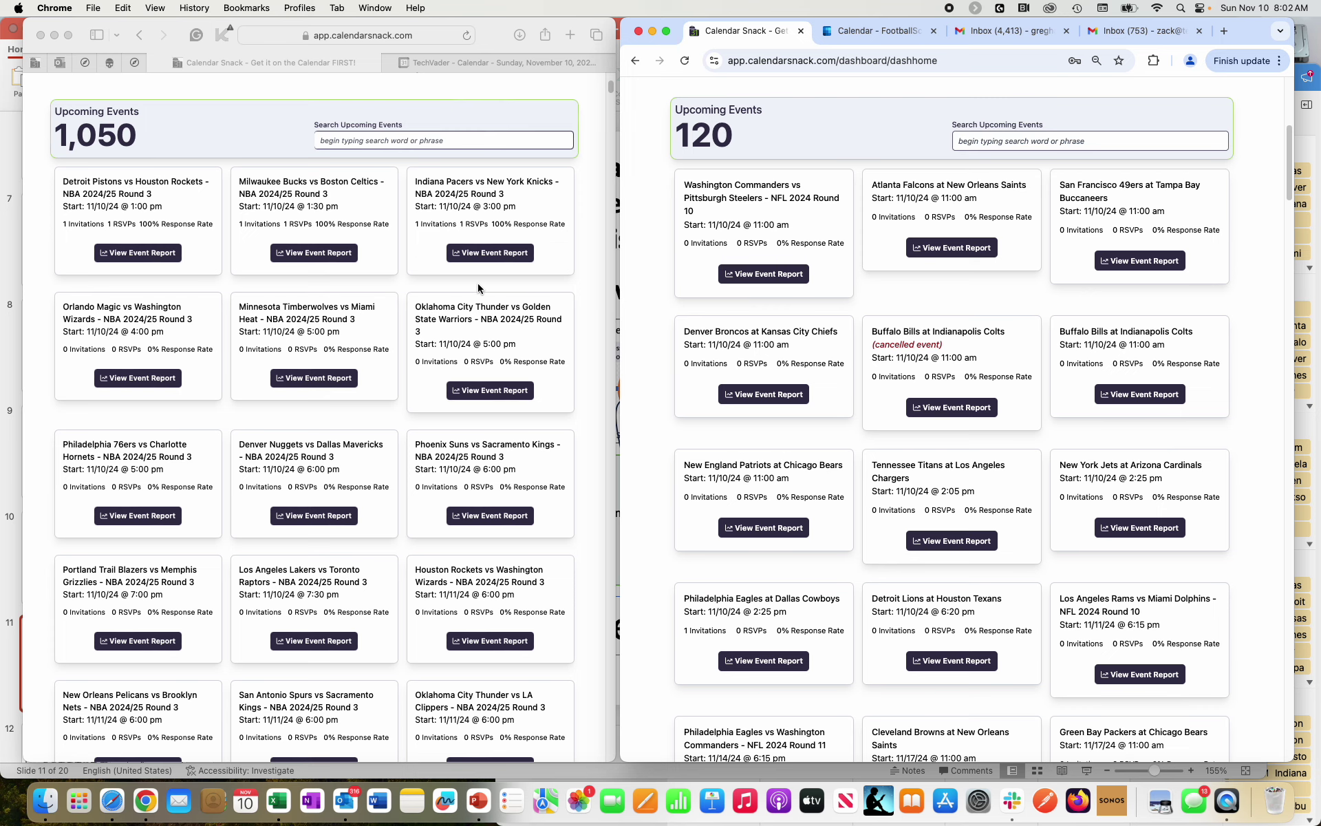
{"action": "scroll", "coordinate": [204, 312], "scroll_direction": "up", "scroll_amount": 5}
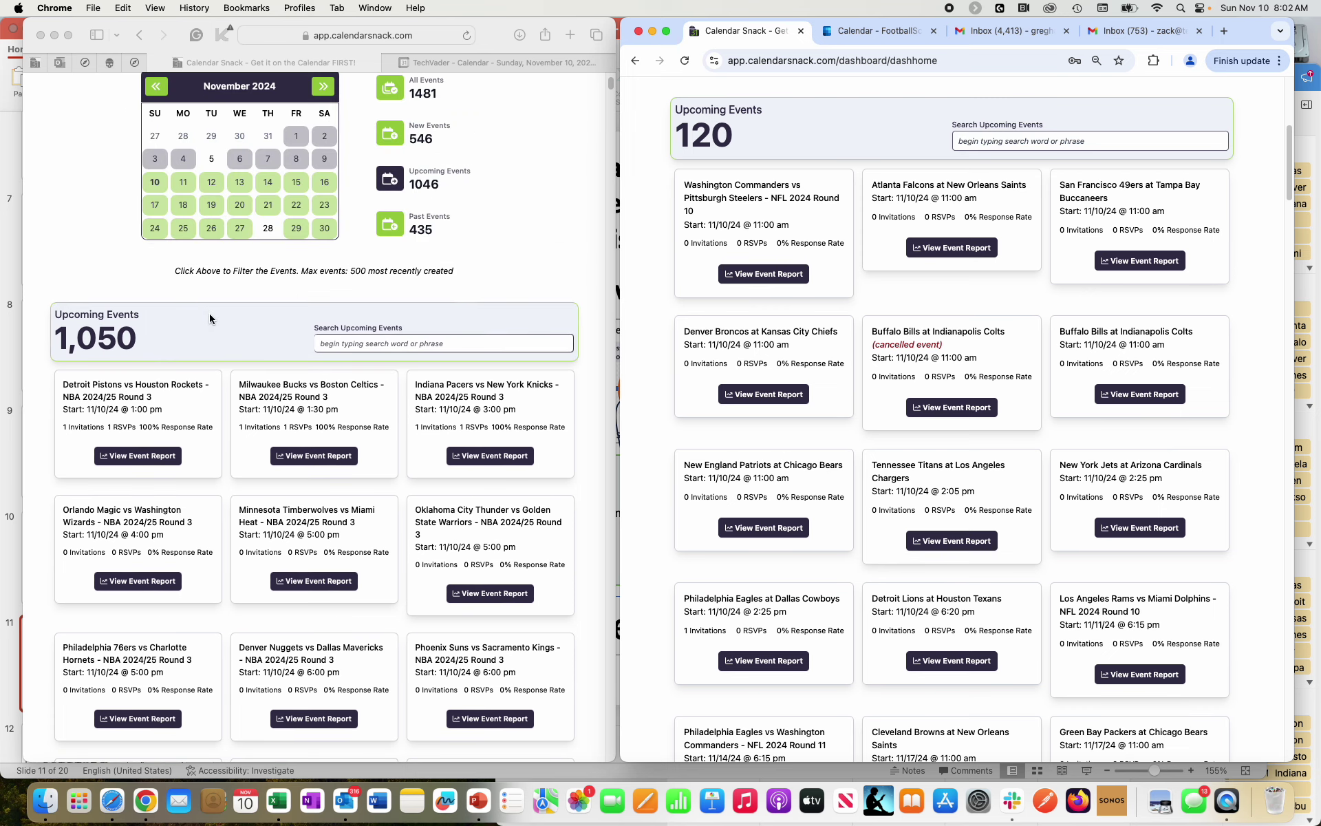
{"action": "scroll", "coordinate": [209, 312], "scroll_direction": "up", "scroll_amount": 2}
Open Send Invites on the NBA and NFL dashboards, then the NBA VIP List form.
{"action": "left_click", "coordinate": [146, 209]}
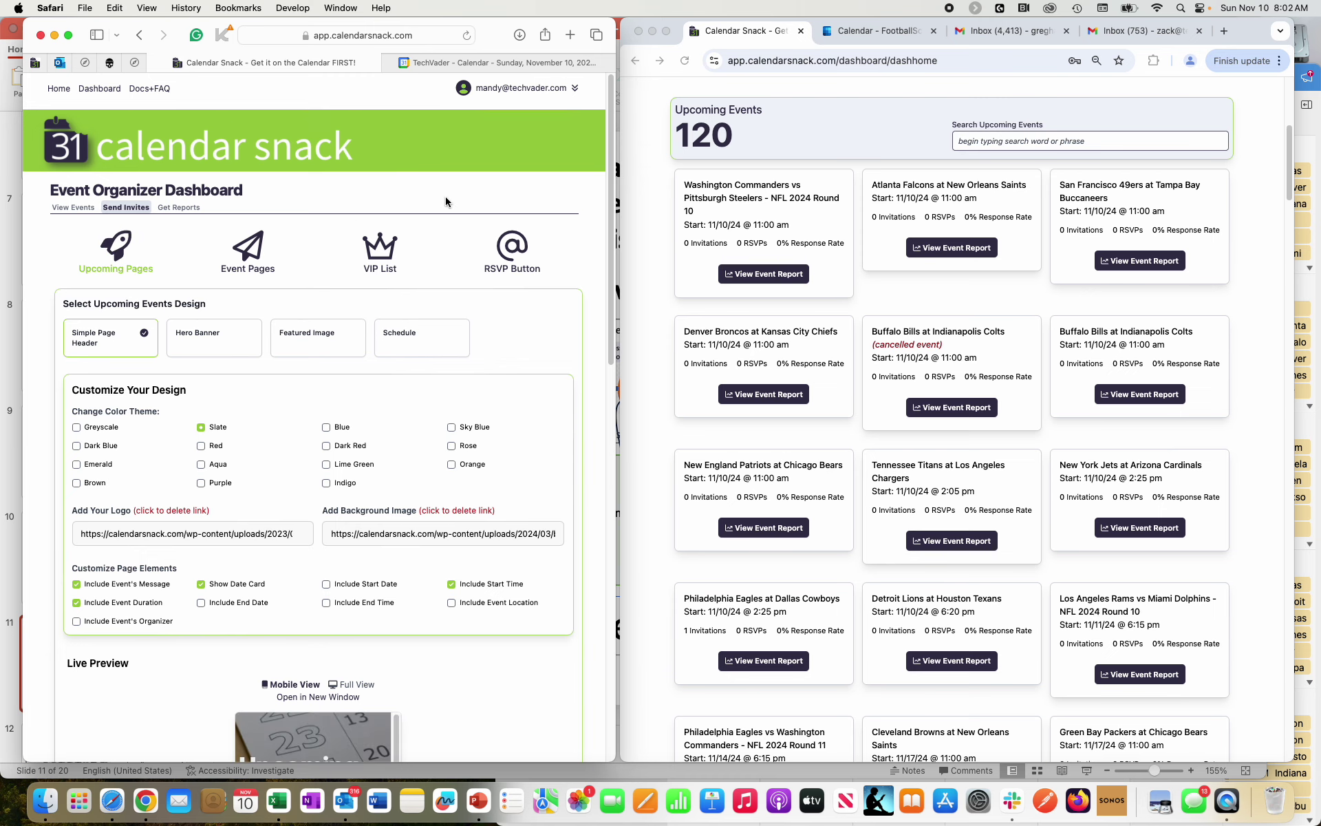
{"action": "scroll", "coordinate": [684, 218], "scroll_direction": "up", "scroll_amount": 5}
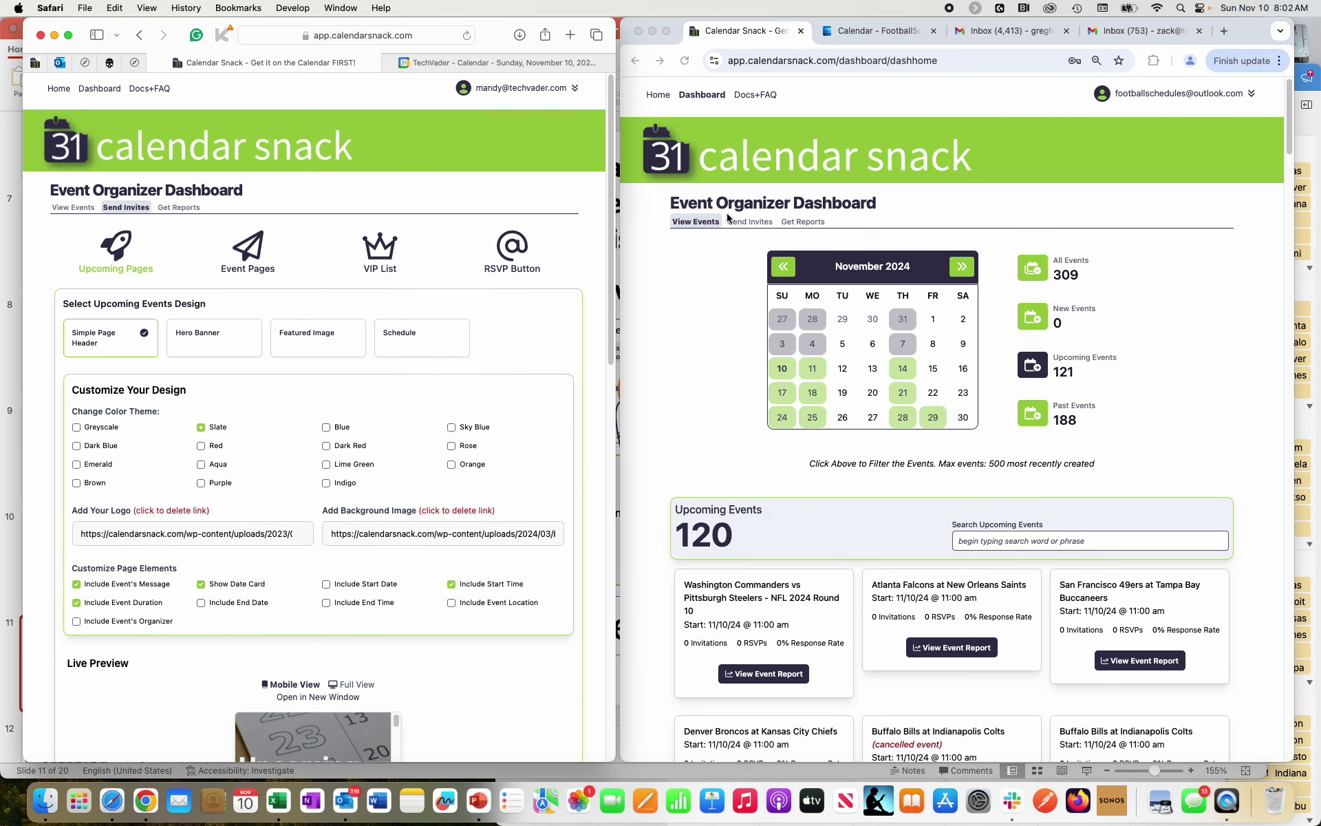
{"action": "left_click", "coordinate": [759, 226]}
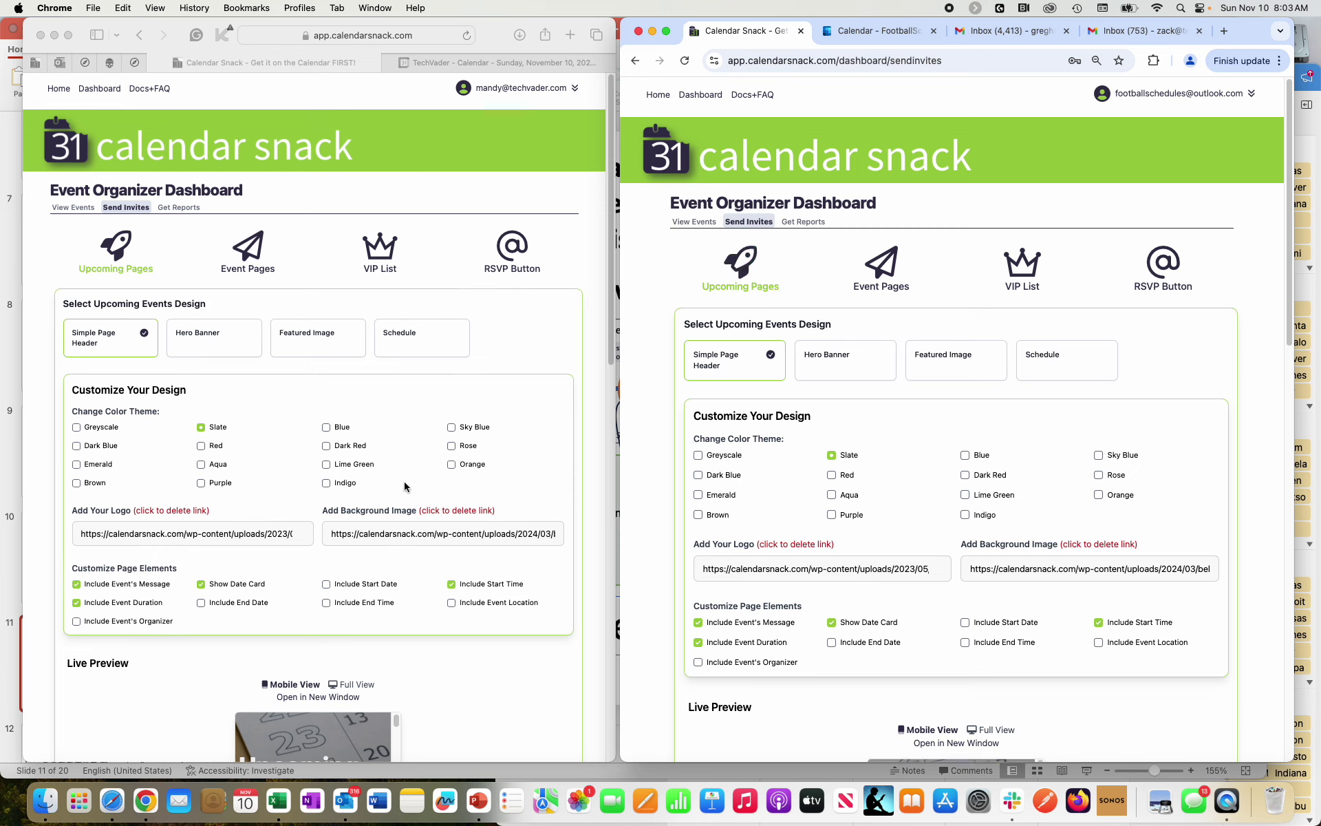
{"action": "left_click", "coordinate": [398, 270]}
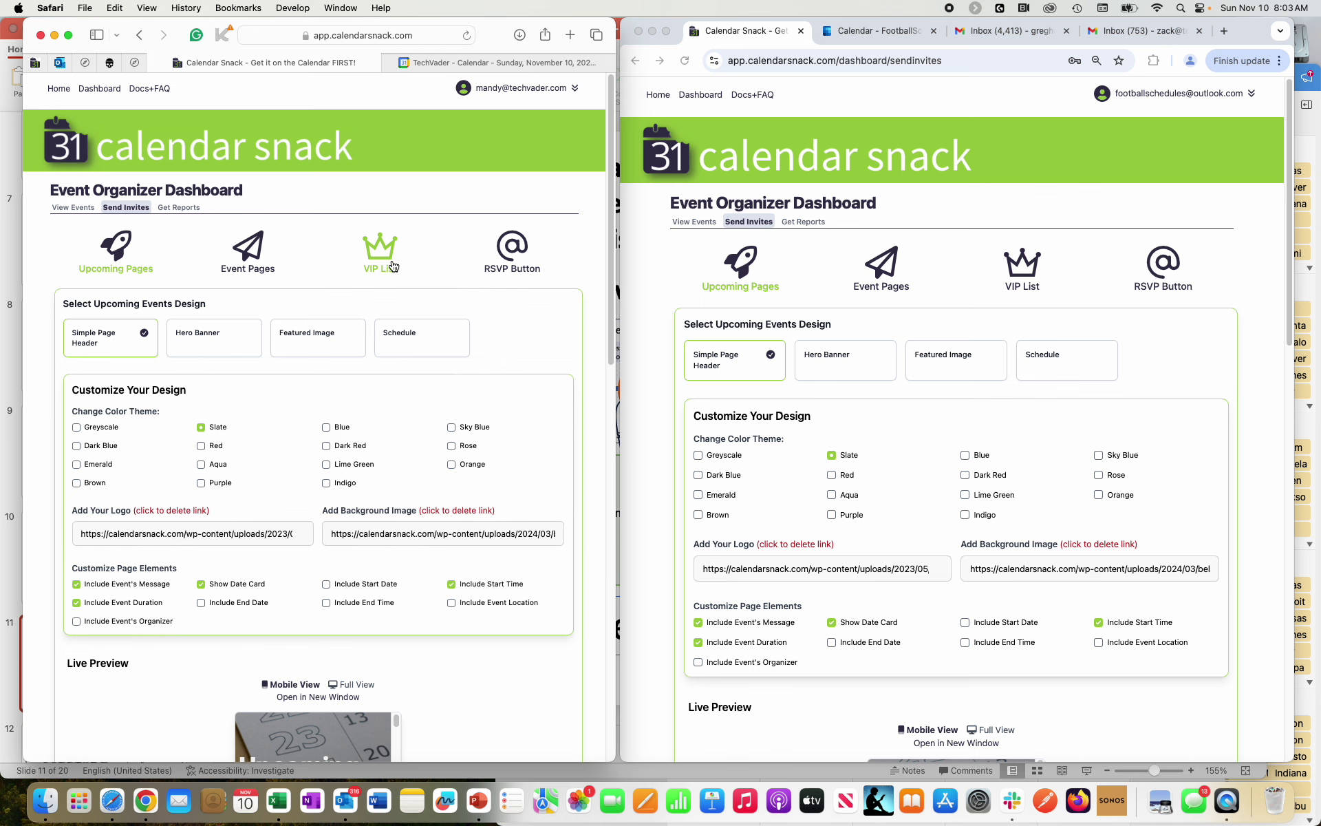
Upload 'TXT FILEapr6 copy.txt' from iCloud Drive > Desktop > 31Events ORG > 2024 NFL Schedule as the NBA VIP list.
{"action": "left_click", "coordinate": [382, 265]}
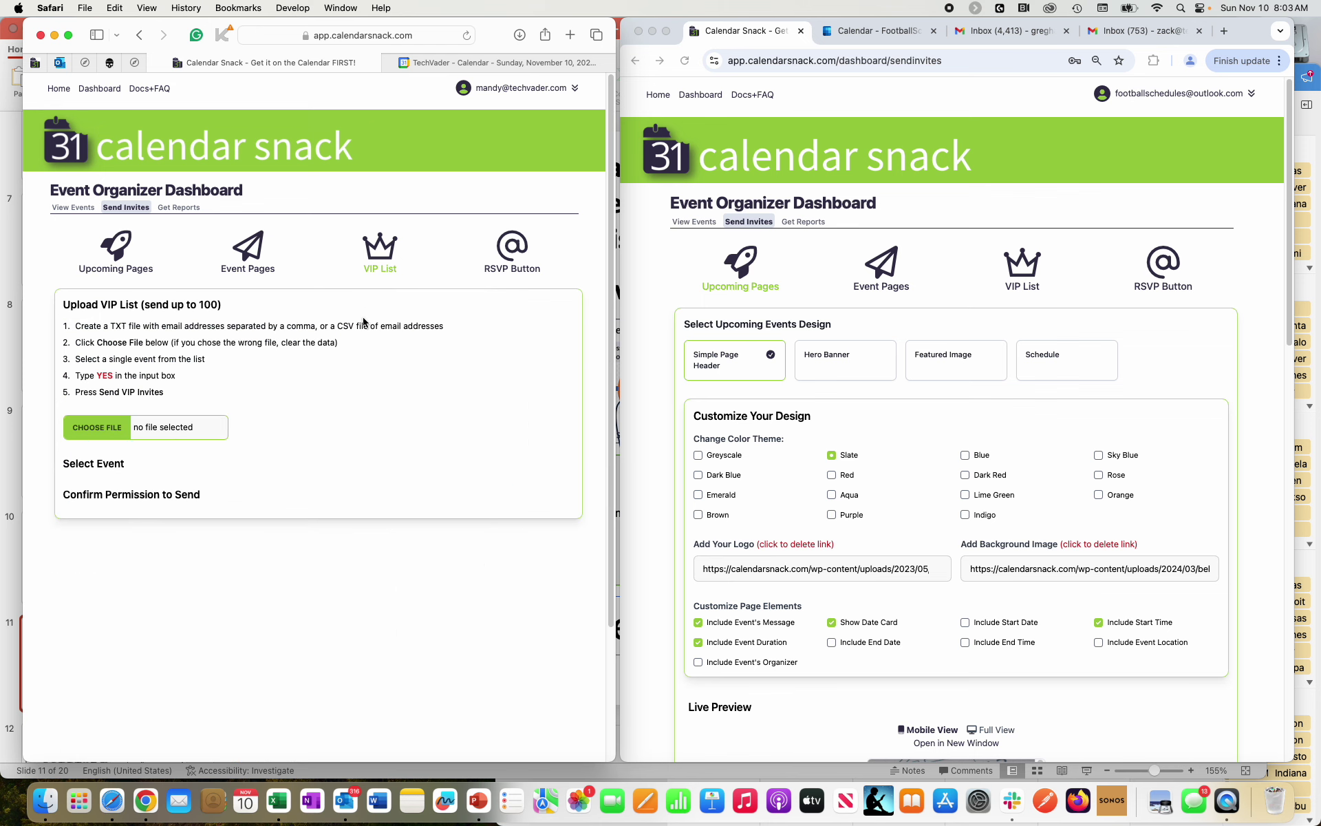
{"action": "left_click", "coordinate": [122, 426]}
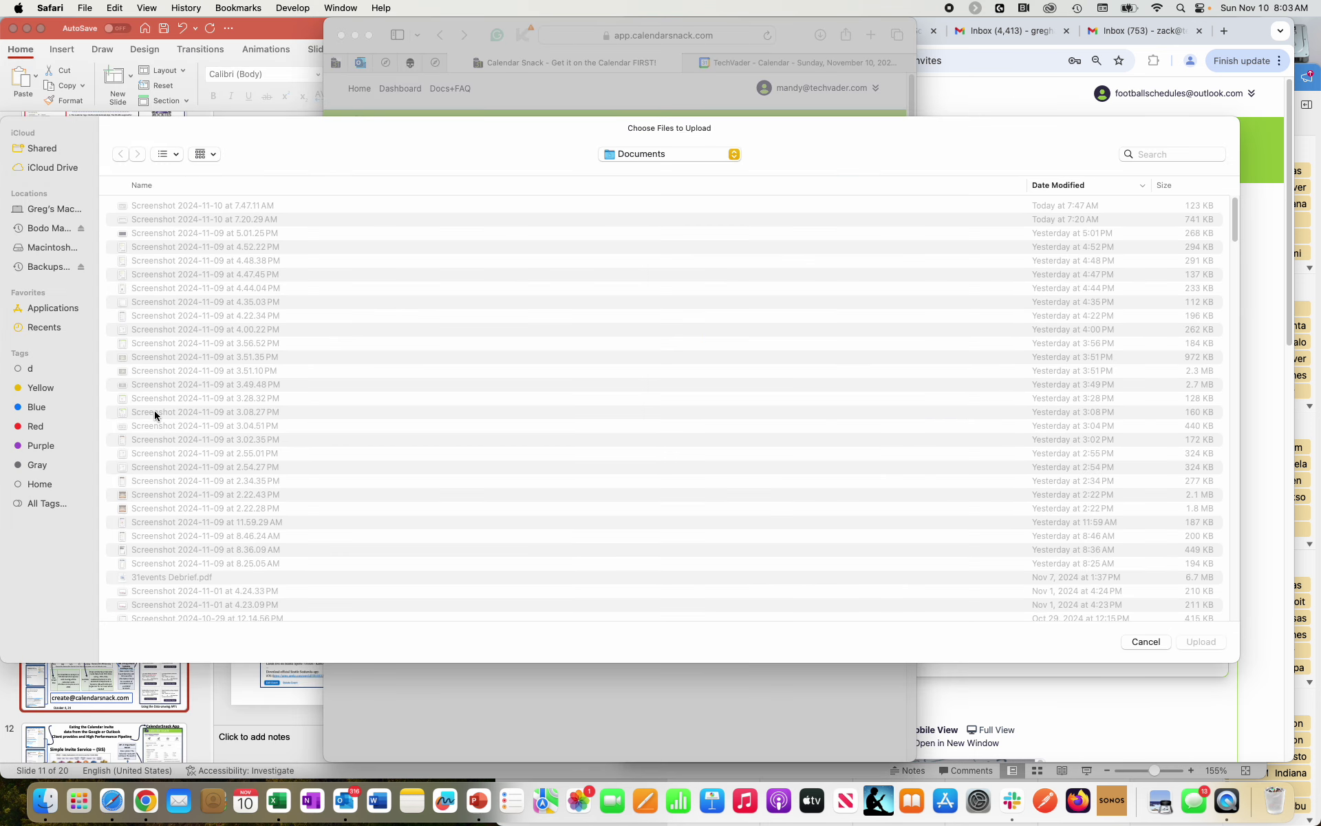
{"action": "left_click", "coordinate": [34, 171]}
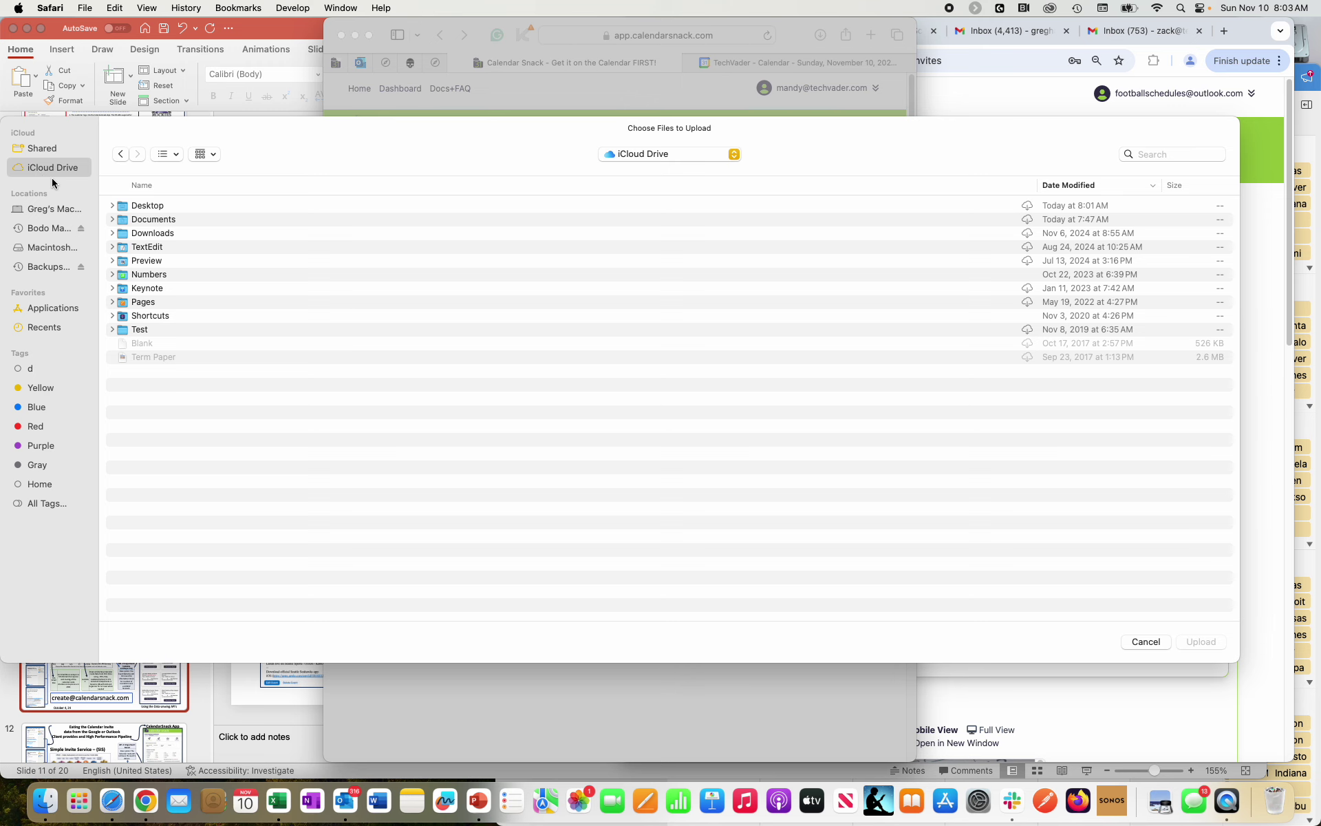
{"action": "double_click", "coordinate": [153, 204]}
{"action": "double_click", "coordinate": [142, 261]}
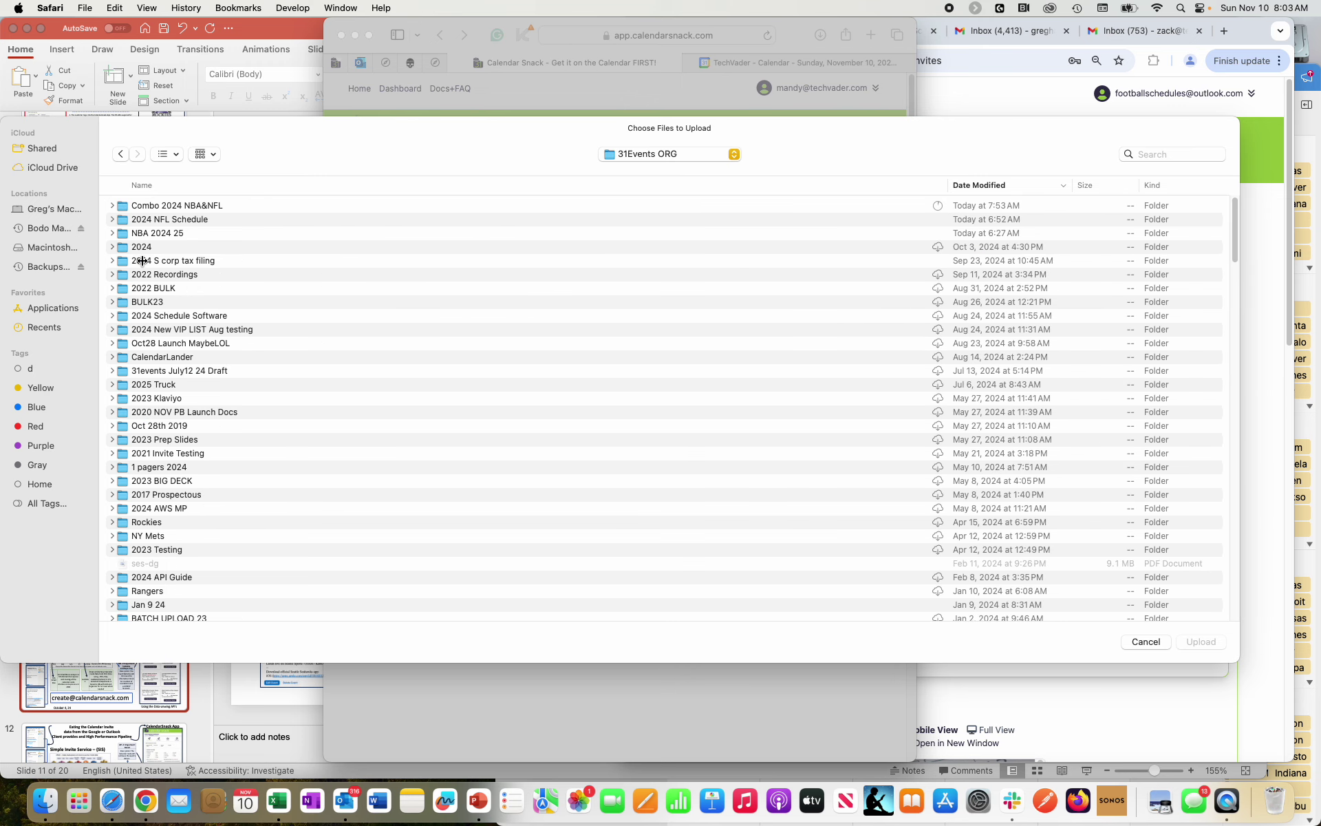
{"action": "double_click", "coordinate": [154, 221]}
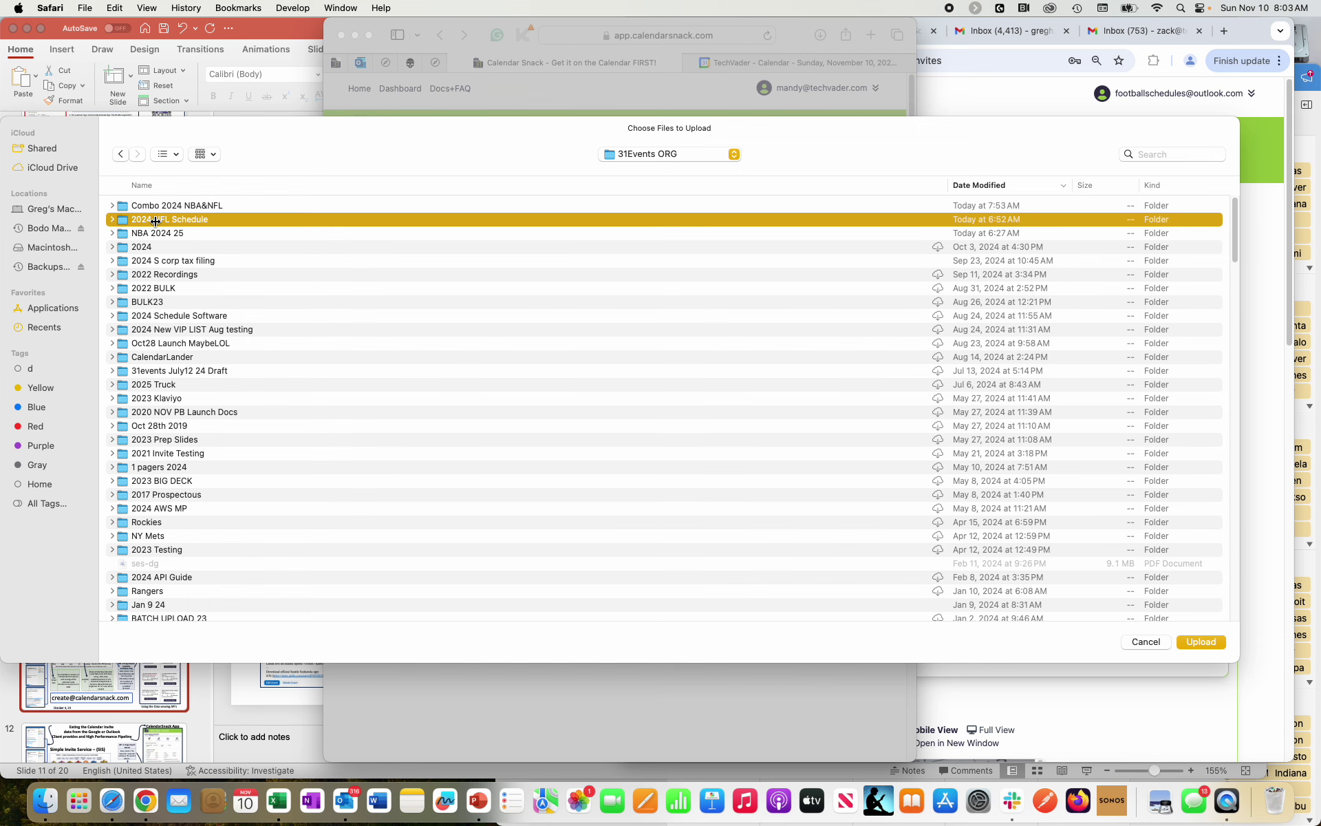
{"action": "scroll", "coordinate": [702, 370], "scroll_direction": "down", "scroll_amount": 5}
{"action": "scroll", "coordinate": [688, 412], "scroll_direction": "down", "scroll_amount": 10}
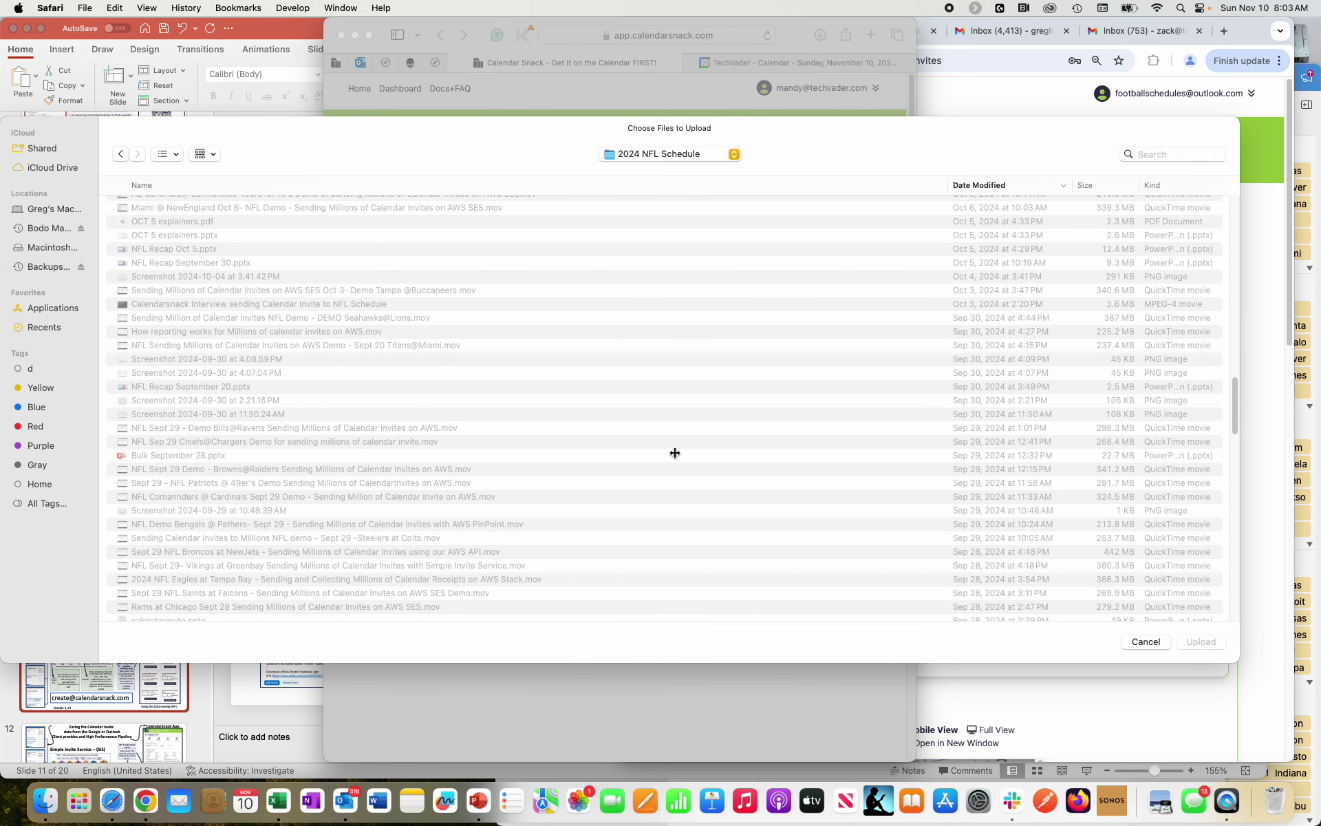
{"action": "scroll", "coordinate": [664, 468], "scroll_direction": "down", "scroll_amount": 10}
{"action": "scroll", "coordinate": [658, 484], "scroll_direction": "down", "scroll_amount": 10}
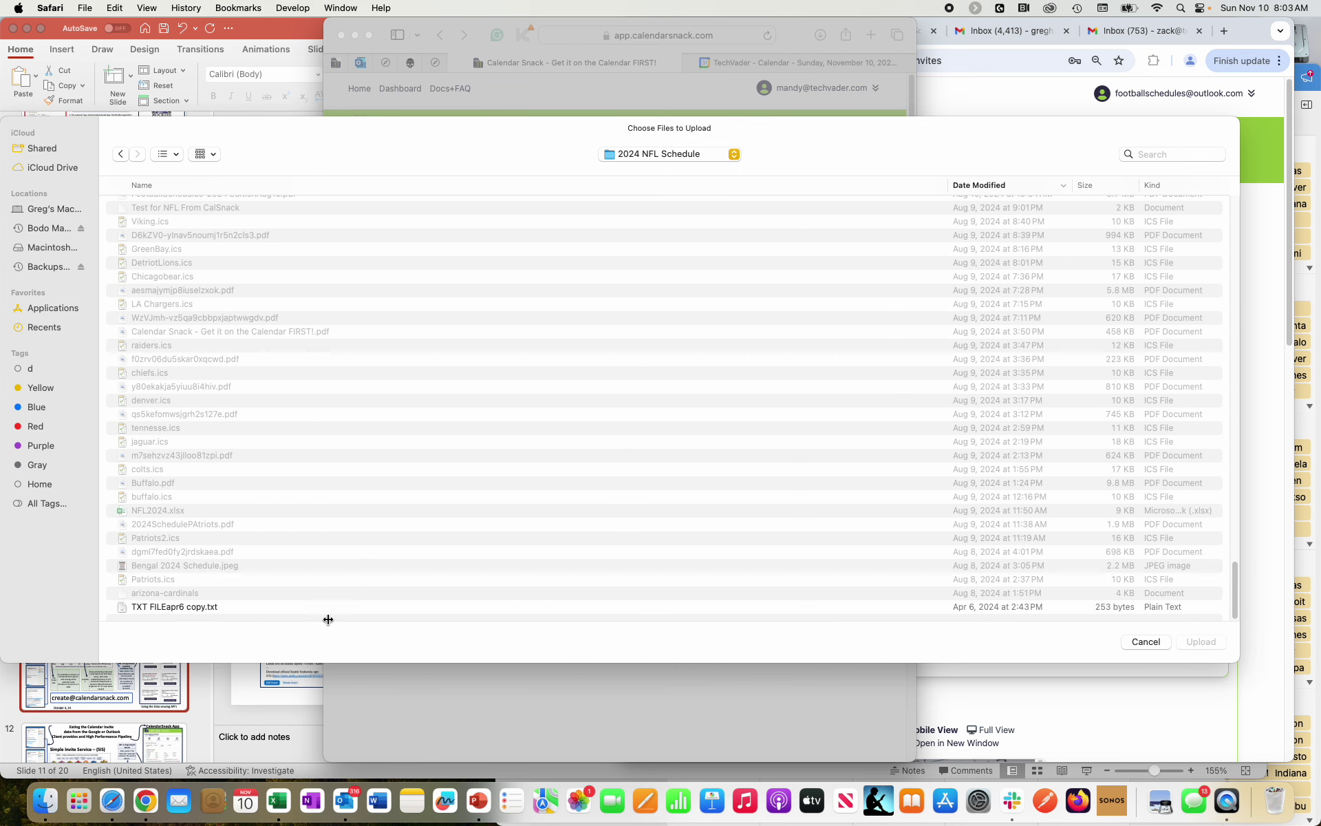
{"action": "double_click", "coordinate": [315, 607]}
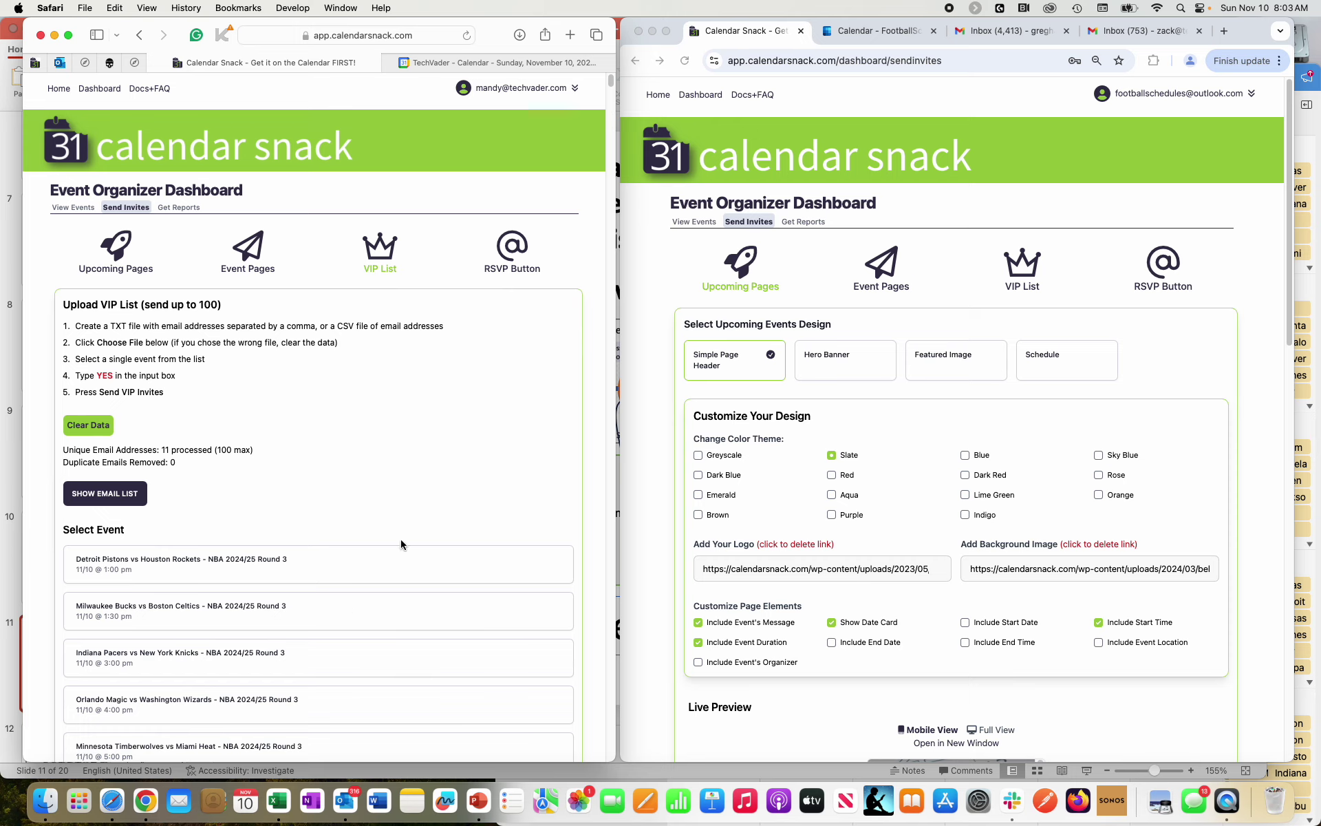
Reveal the 11 uploaded NBA VIP email addresses and highlight them for review.
{"action": "left_click", "coordinate": [139, 498]}
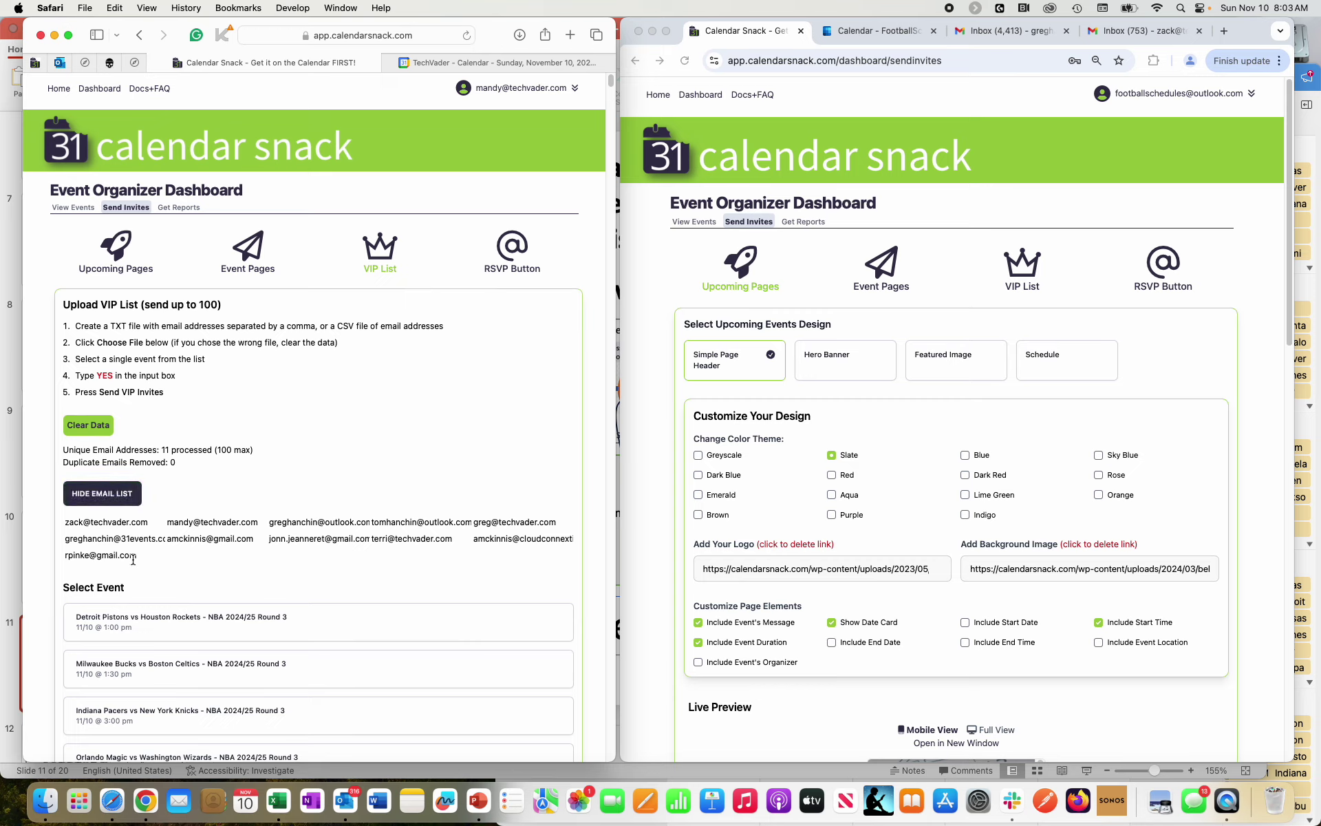
{"action": "left_click_drag", "start_coordinate": [139, 557], "coordinate": [70, 519]}
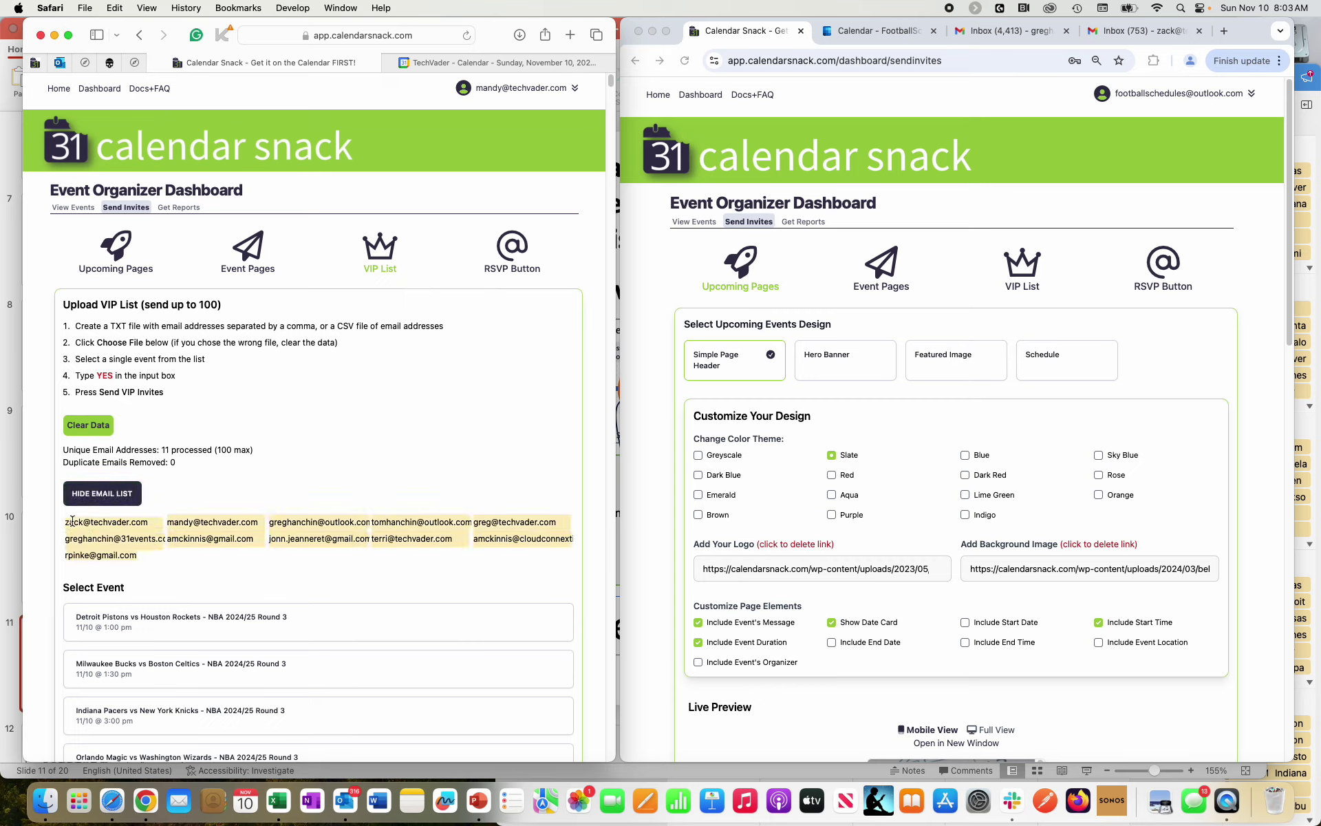
{"action": "mouse_move", "coordinate": [71, 522]}
{"action": "left_mouse_down"}
{"action": "mouse_move", "coordinate": [141, 551]}
{"action": "mouse_move", "coordinate": [54, 519]}
{"action": "left_mouse_up"}
{"action": "left_click", "coordinate": [692, 280]}
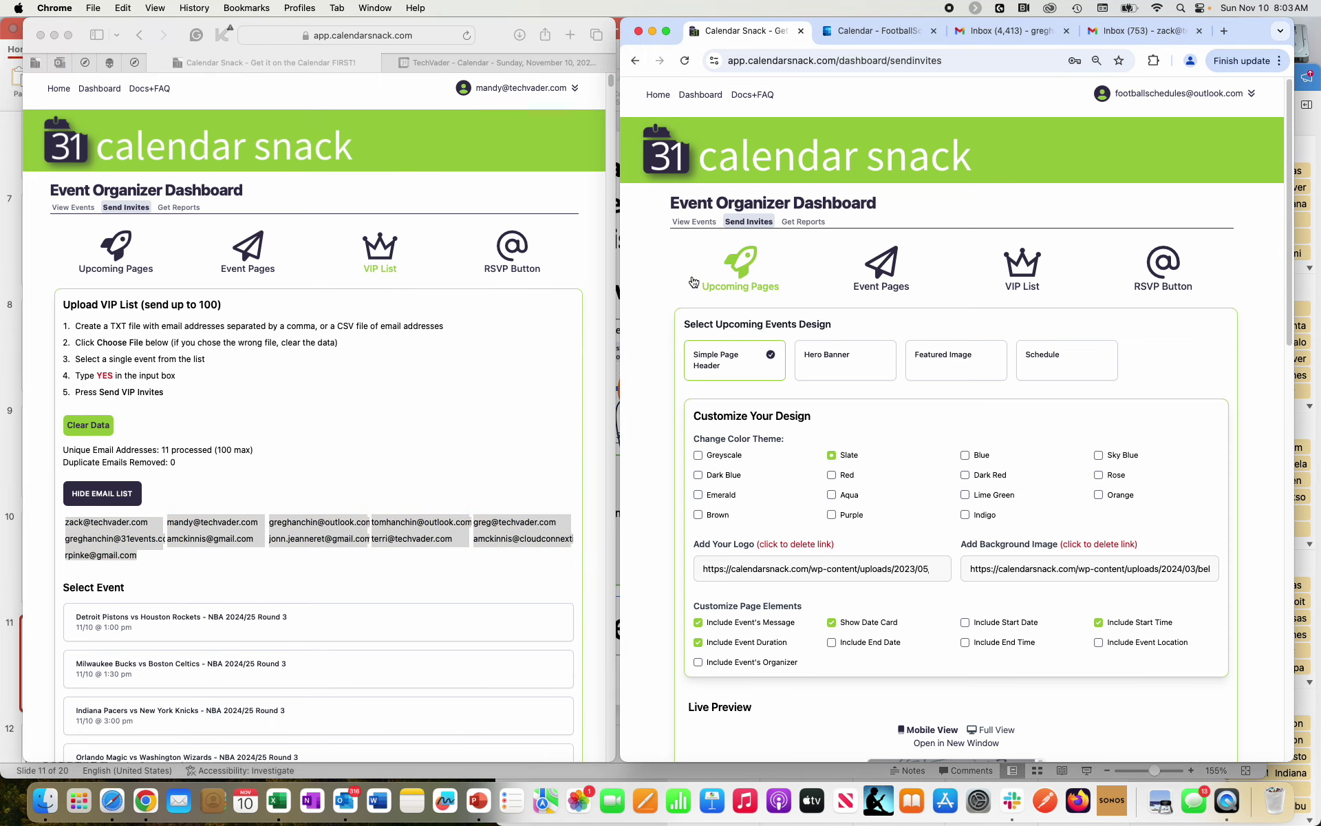
Load 'TXT FILEapr6 copy.txt' as the NFL dashboard's VIP list, processing 11 unique addresses.
{"action": "left_click", "coordinate": [697, 222]}
{"action": "left_click", "coordinate": [749, 224]}
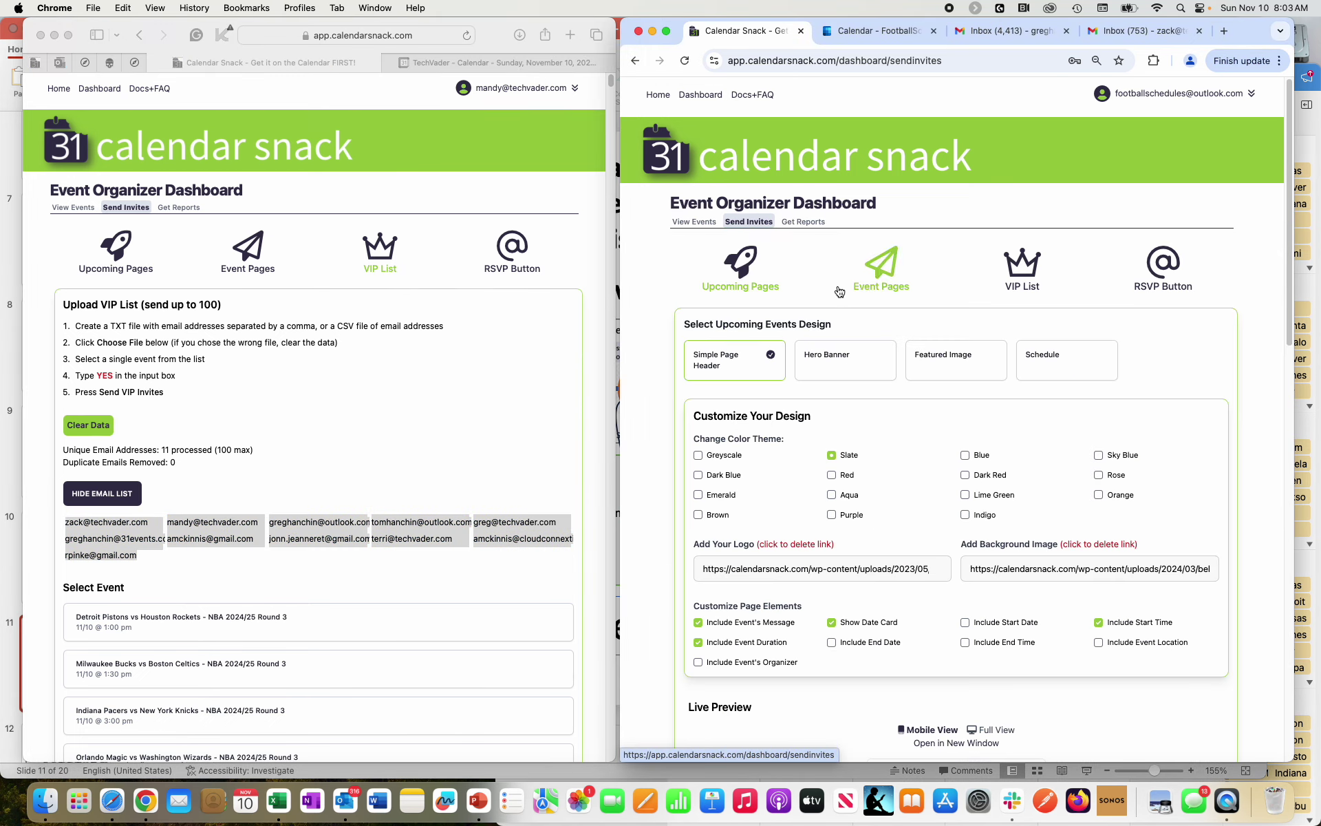
{"action": "left_click", "coordinate": [1026, 271]}
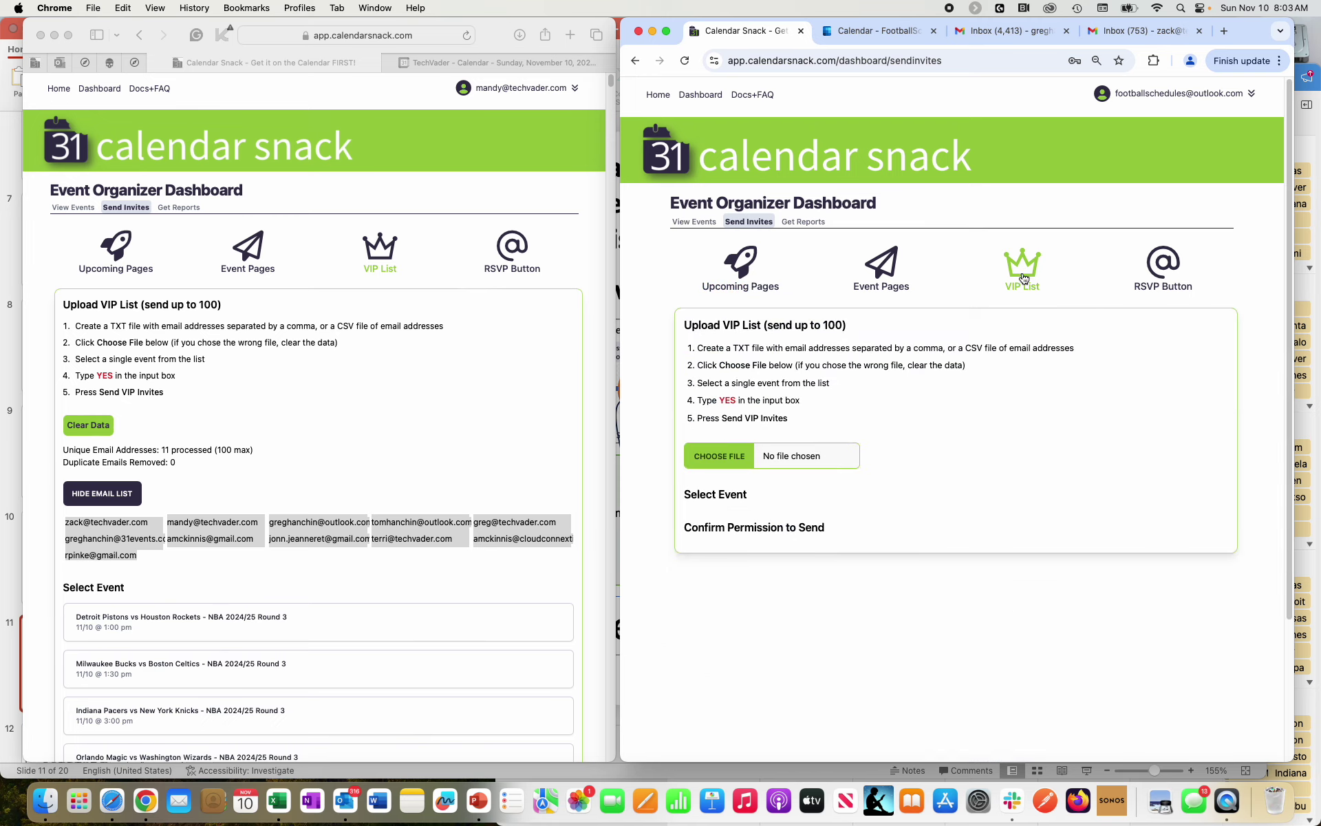
{"action": "left_click", "coordinate": [748, 460]}
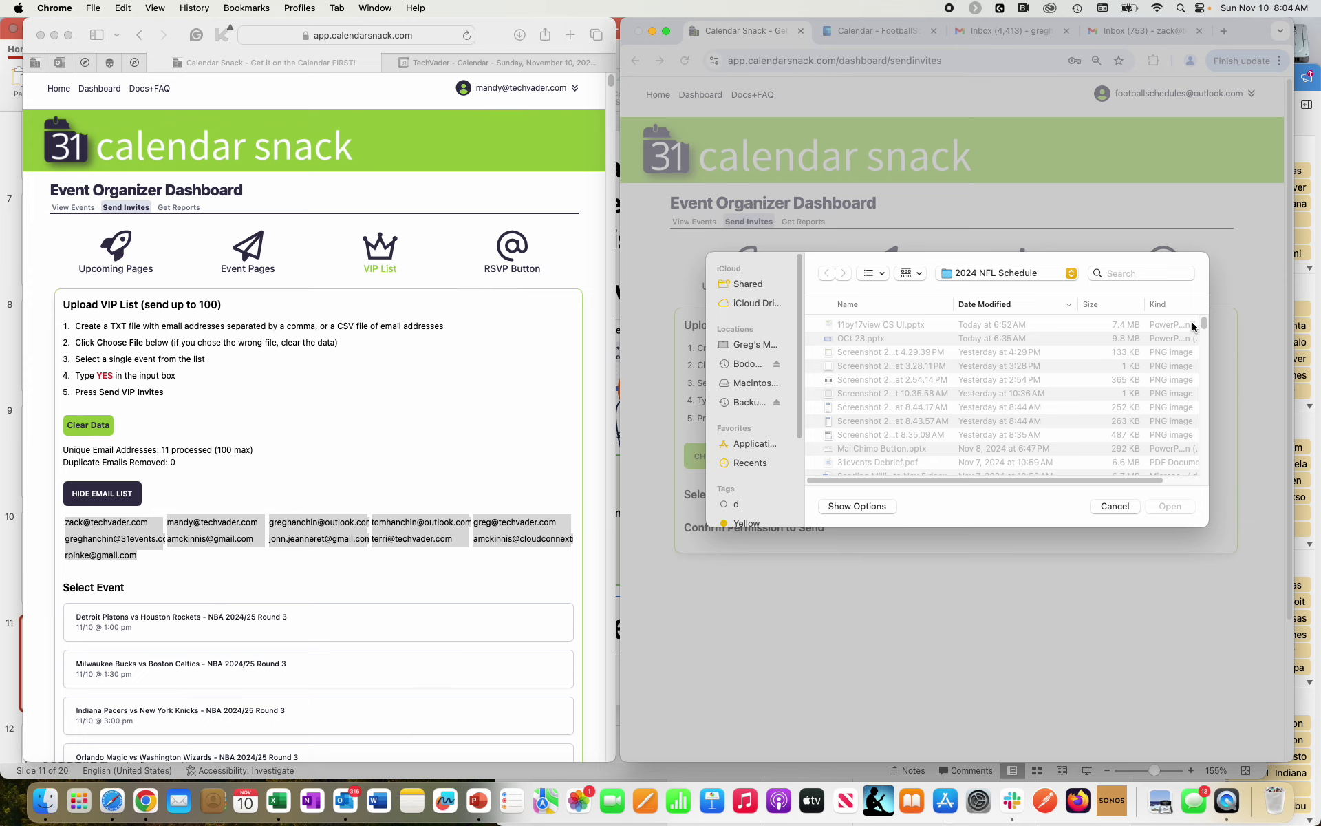
{"action": "left_click_drag", "start_coordinate": [1203, 328], "coordinate": [1171, 495]}
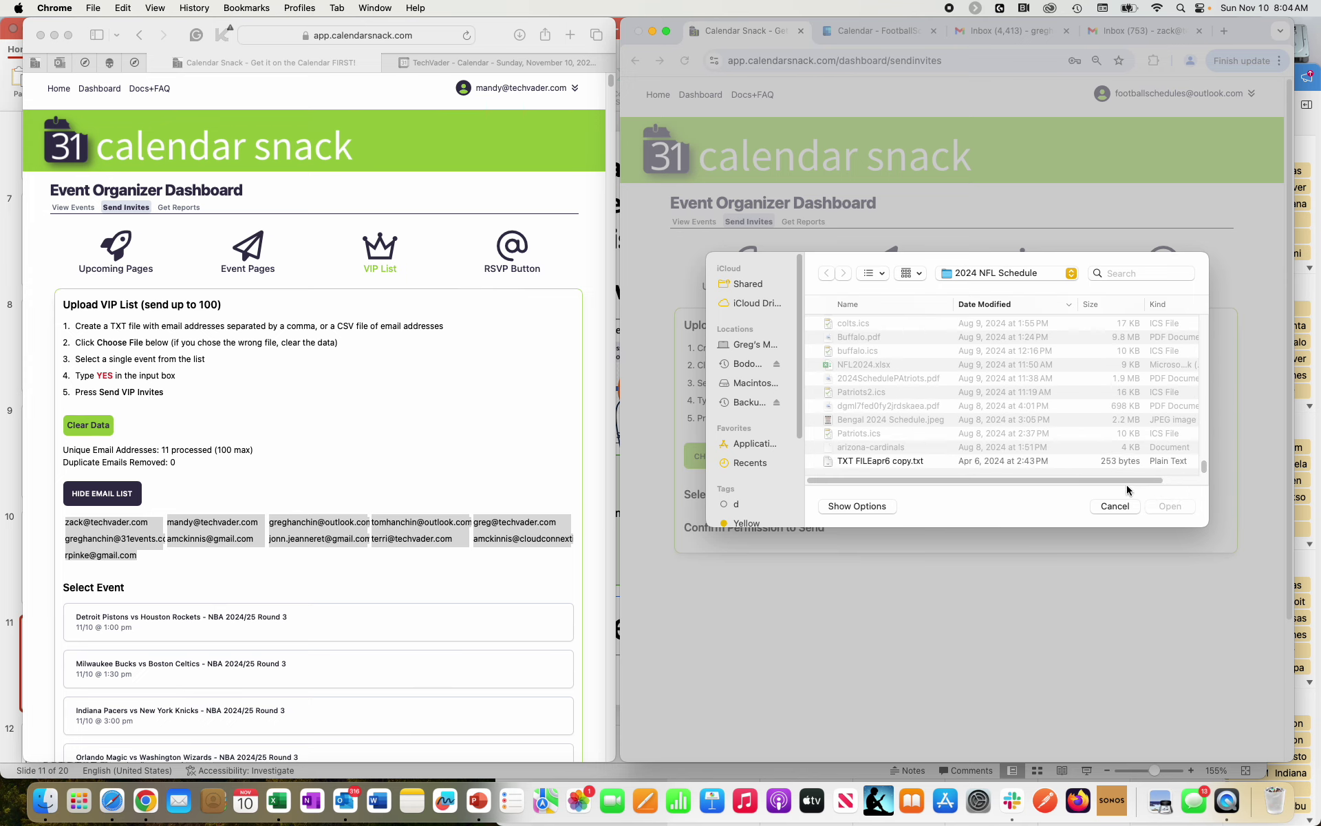
{"action": "double_click", "coordinate": [1026, 459]}
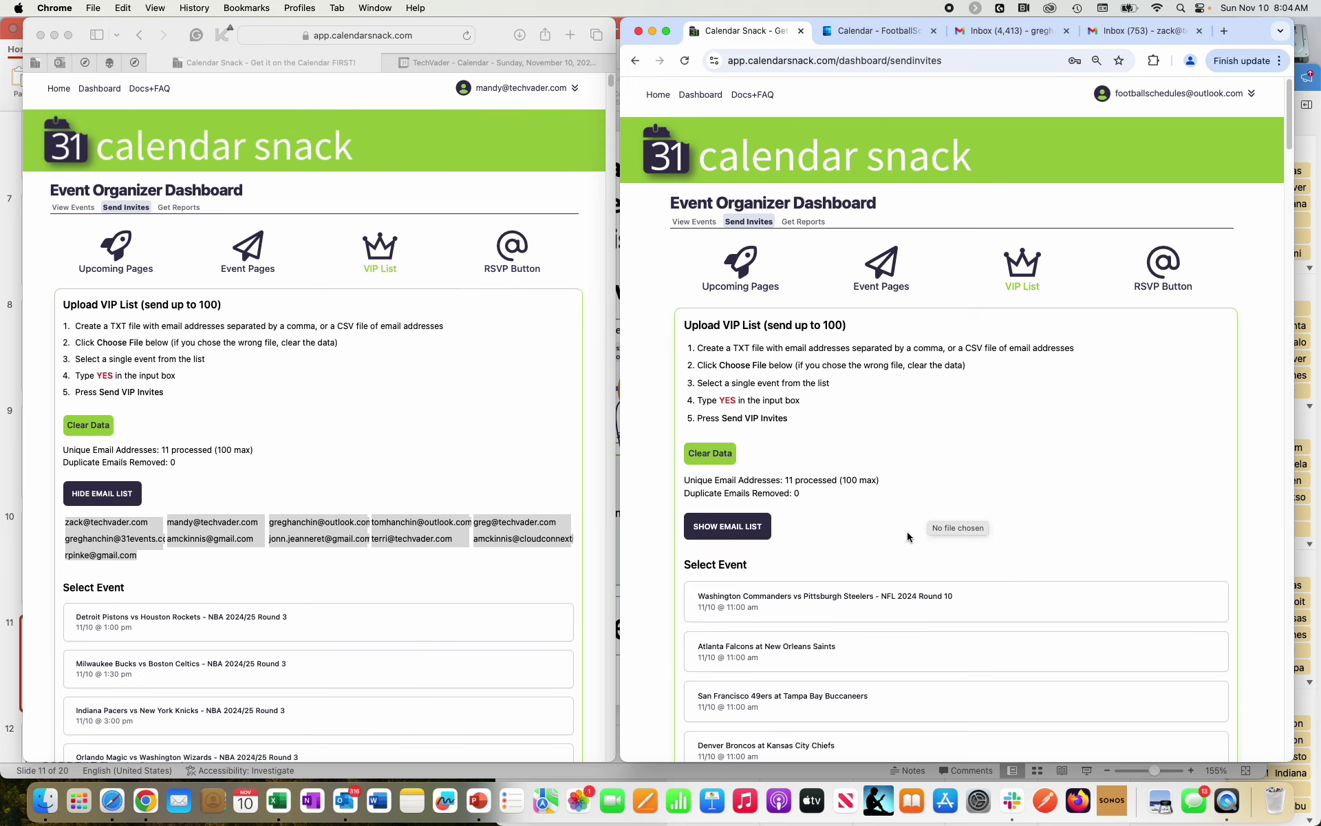
Choose the Detroit Pistons vs Houston Rockets game for the basketball VIP invites.
{"action": "scroll", "coordinate": [908, 536], "scroll_direction": "down", "scroll_amount": 2}
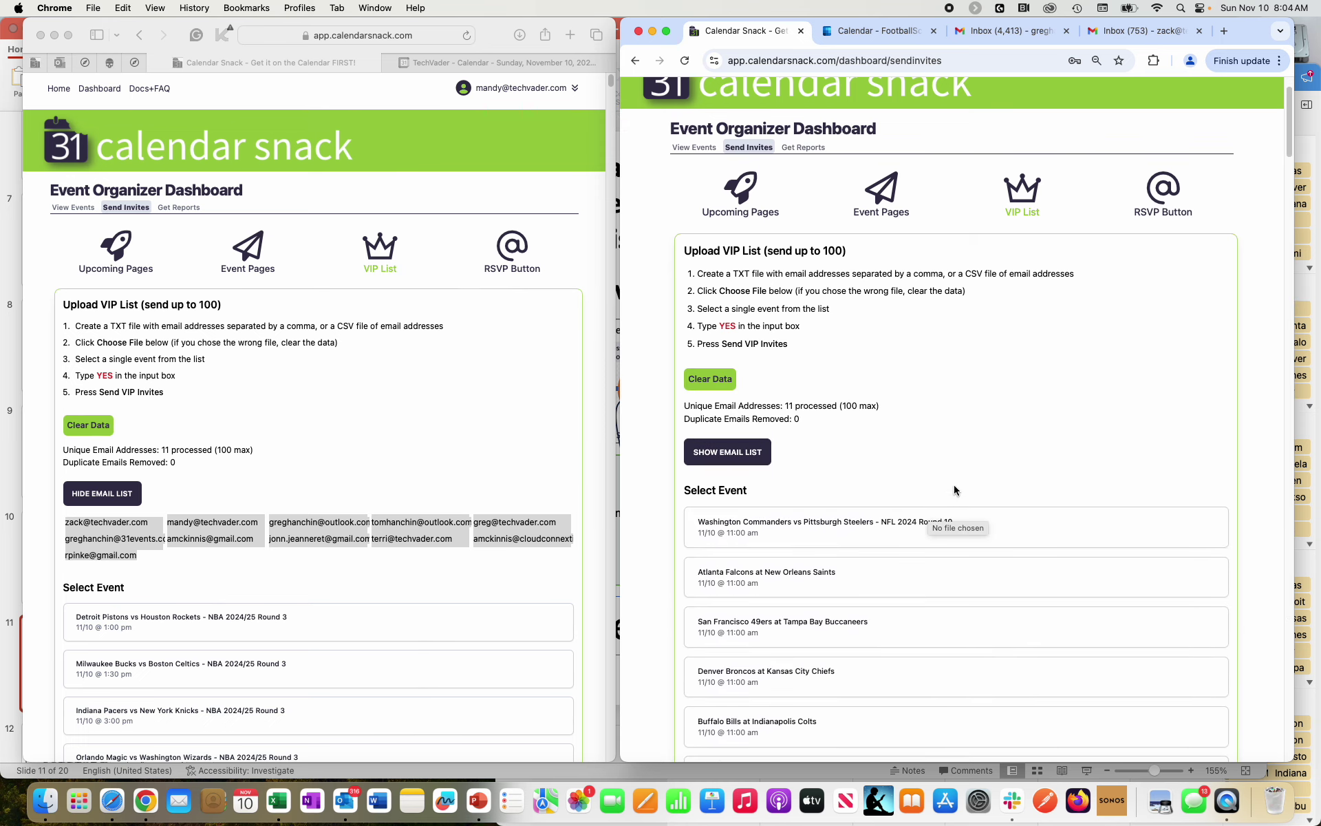
{"action": "scroll", "coordinate": [955, 488], "scroll_direction": "up", "scroll_amount": 1}
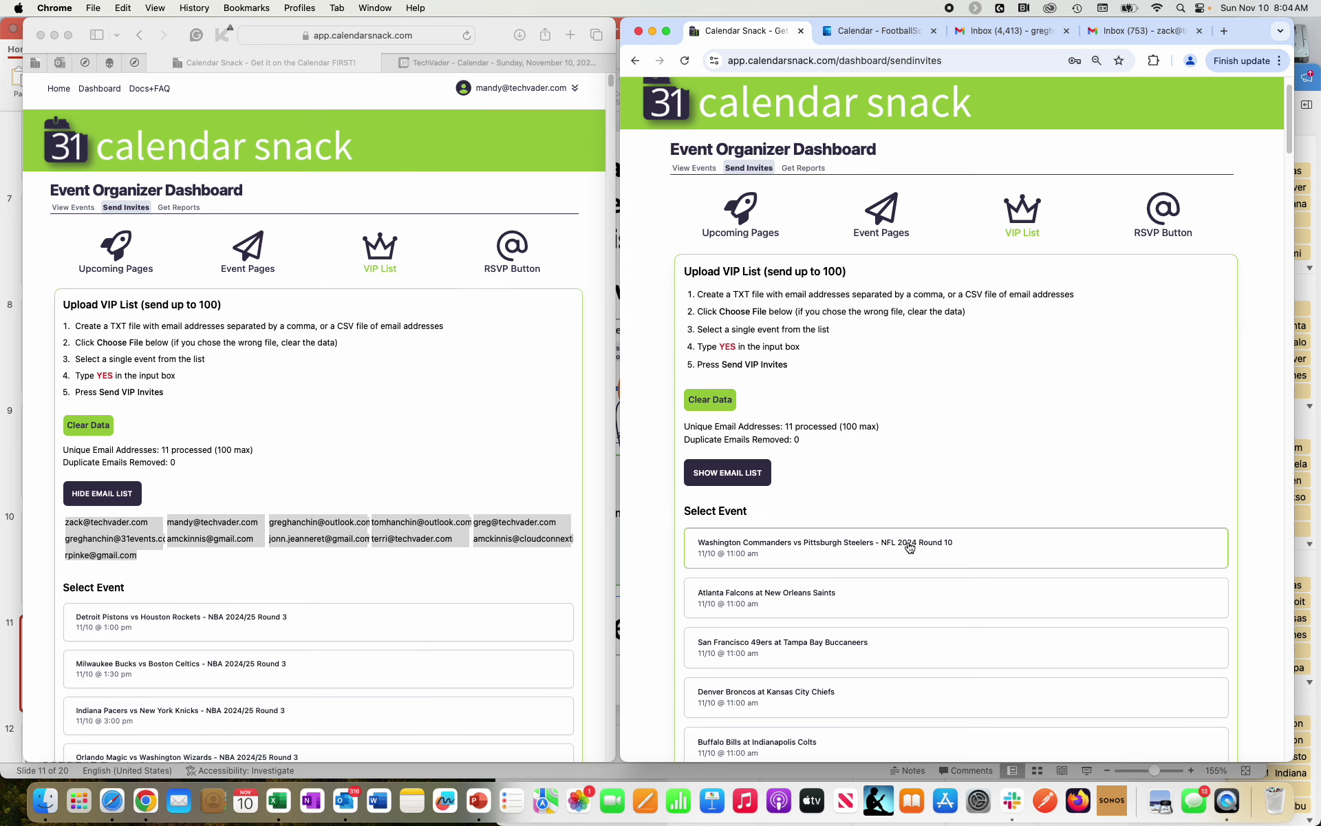
{"action": "left_click", "coordinate": [237, 620]}
{"action": "left_click", "coordinate": [241, 623]}
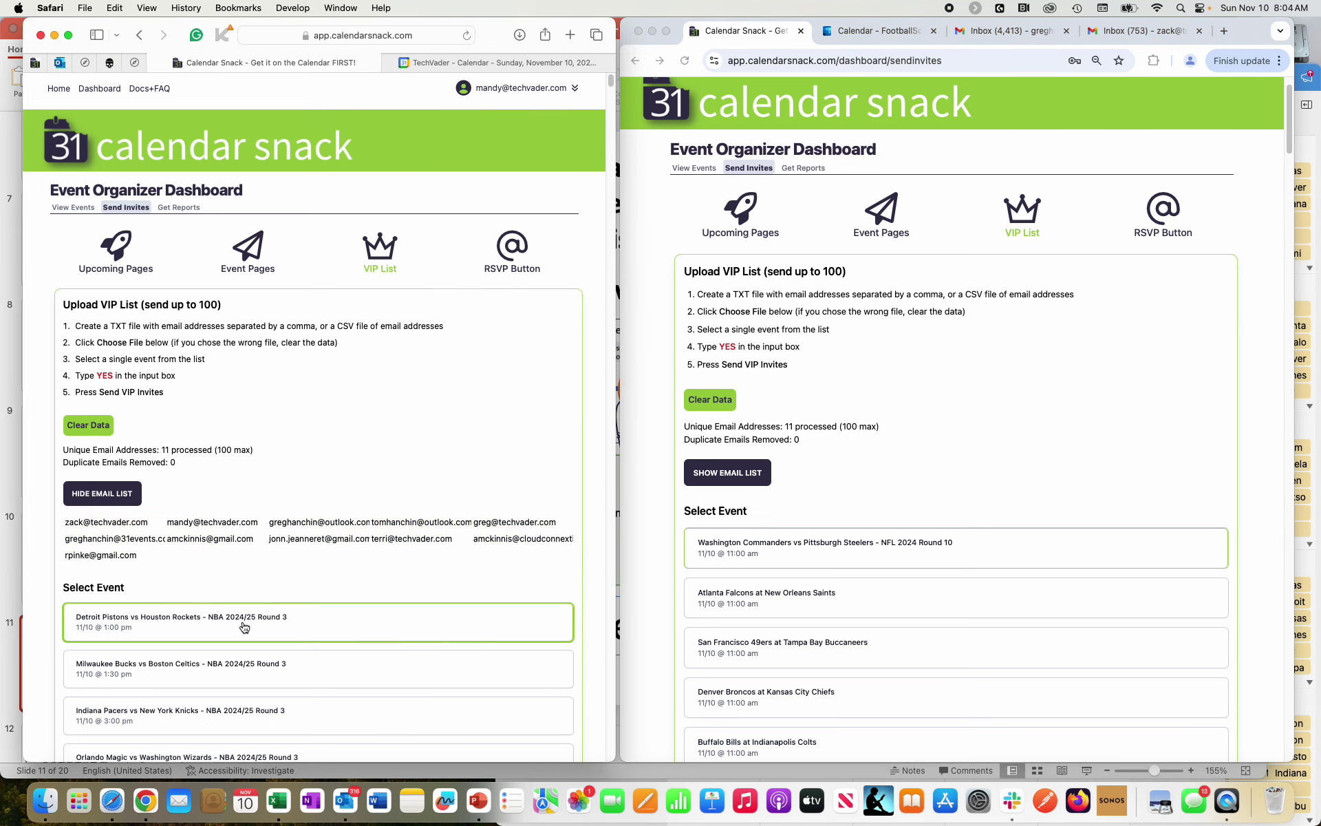
Scroll down to Confirm Permission to Send and zoom the page in two levels.
{"action": "scroll", "coordinate": [307, 632], "scroll_direction": "down", "scroll_amount": 3}
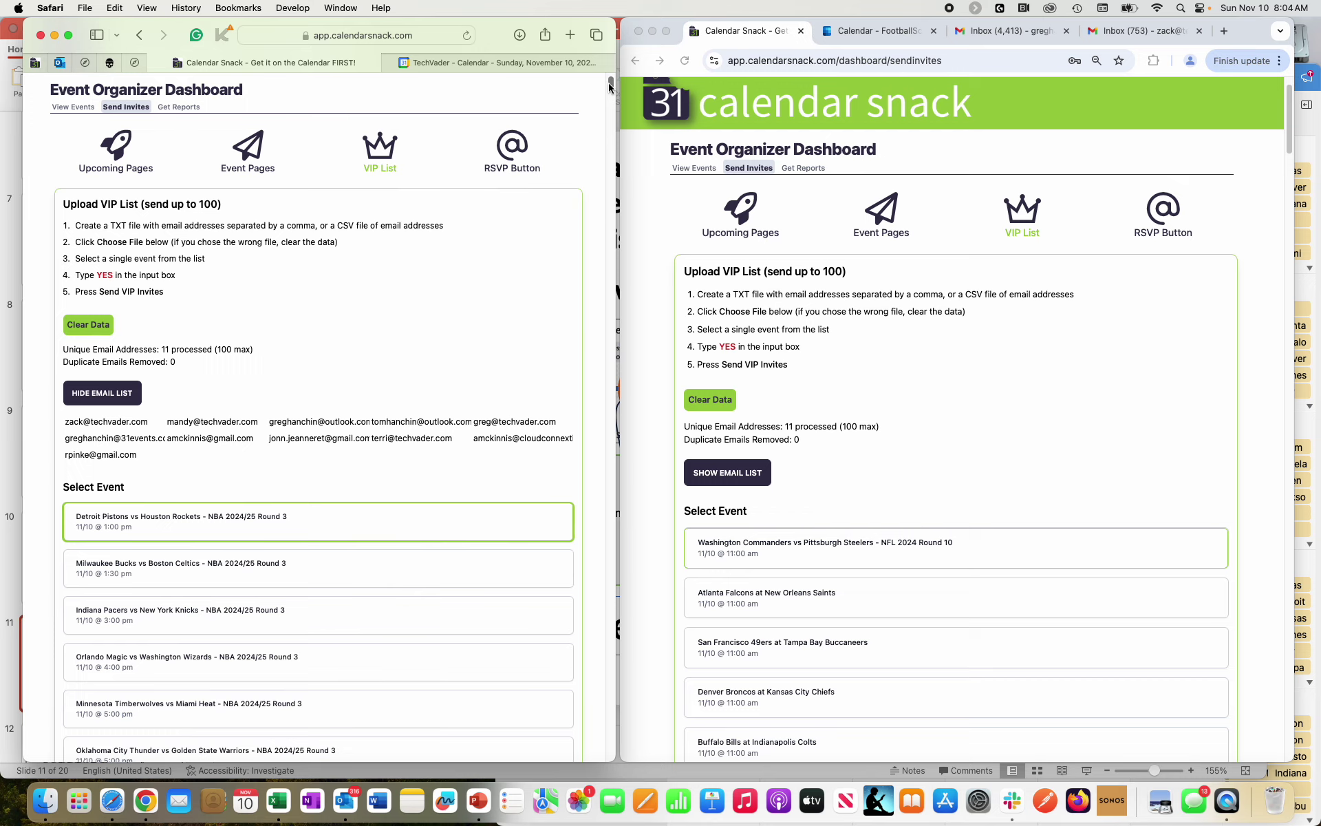
{"action": "left_click_drag", "start_coordinate": [610, 86], "coordinate": [578, 731]}
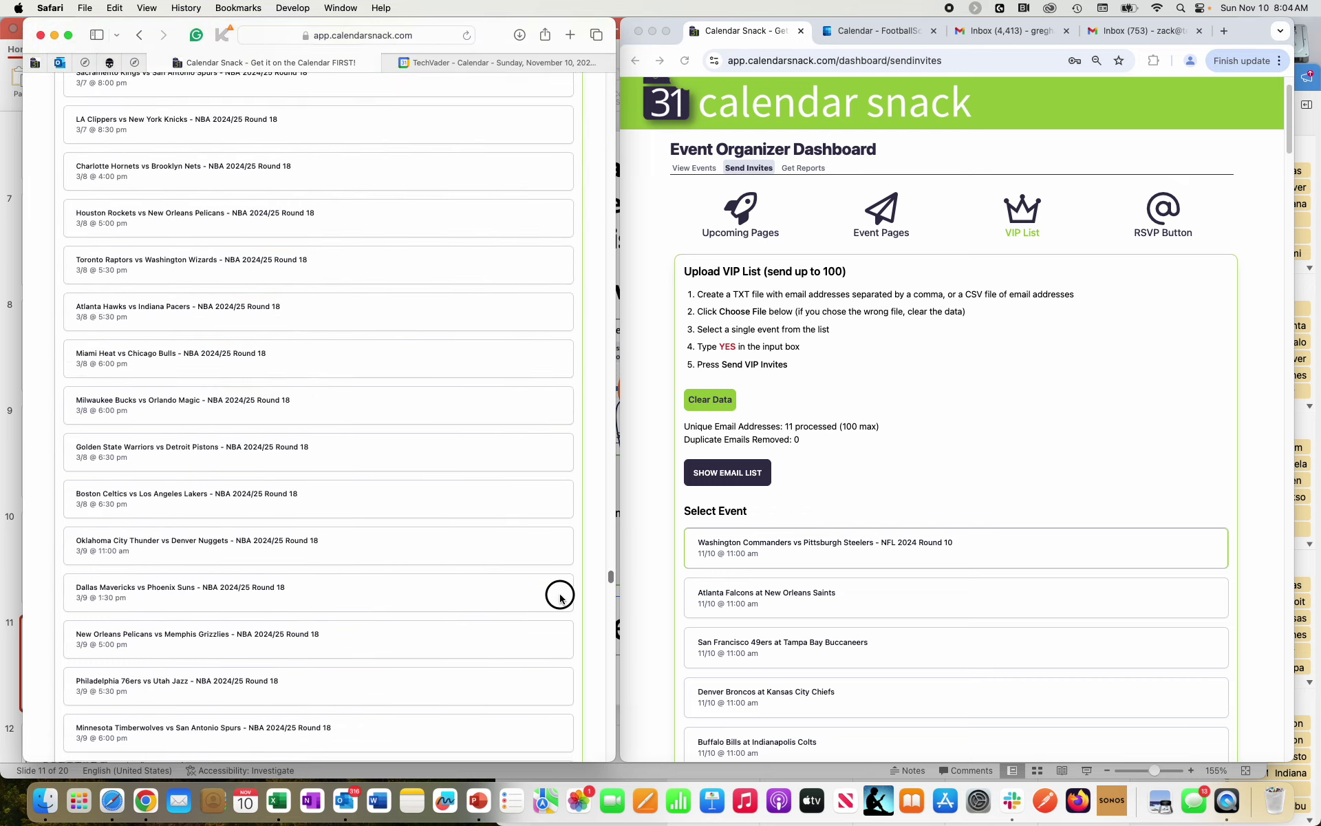
{"action": "scroll", "coordinate": [578, 731], "scroll_direction": "down", "scroll_amount": 5}
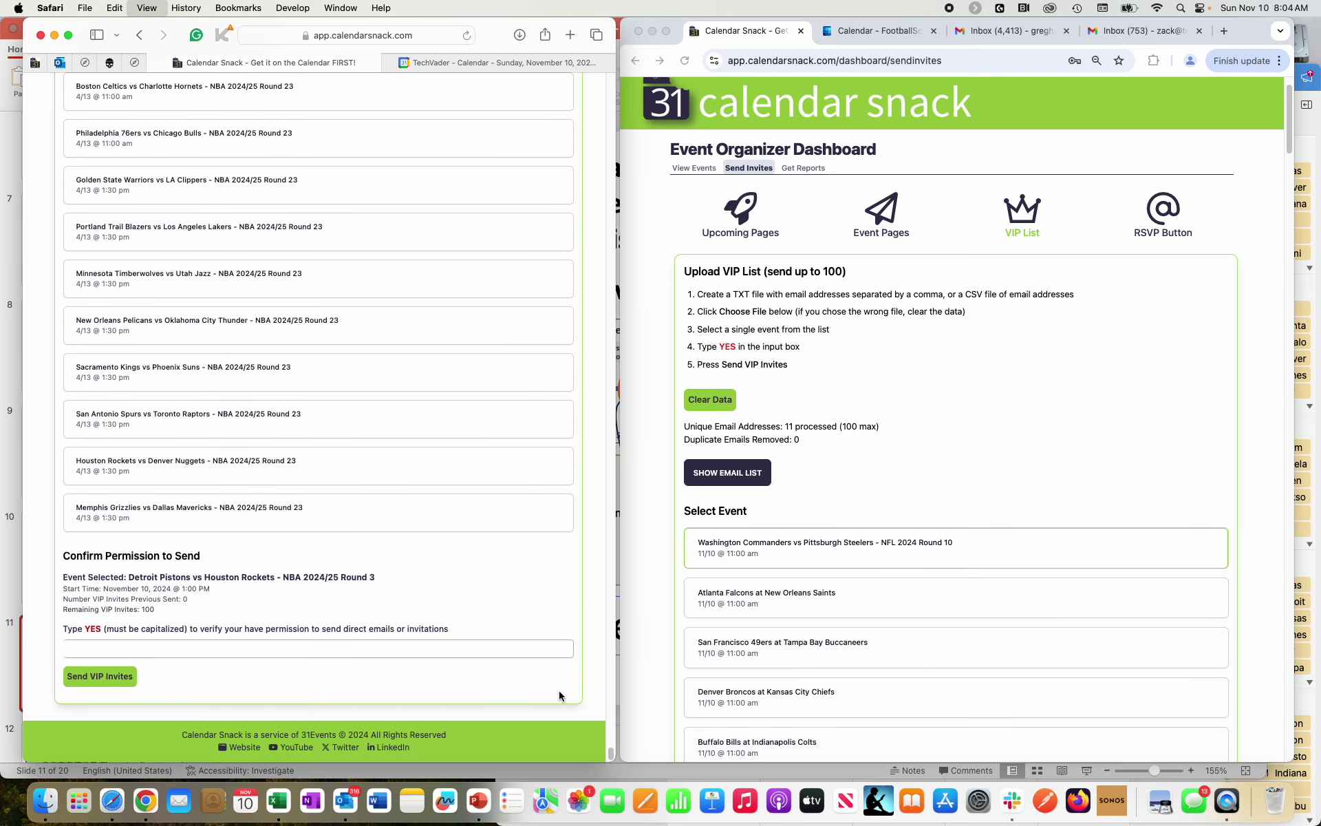
{"action": "key", "text": "super+equal"}
{"action": "key", "text": "super+equal"}
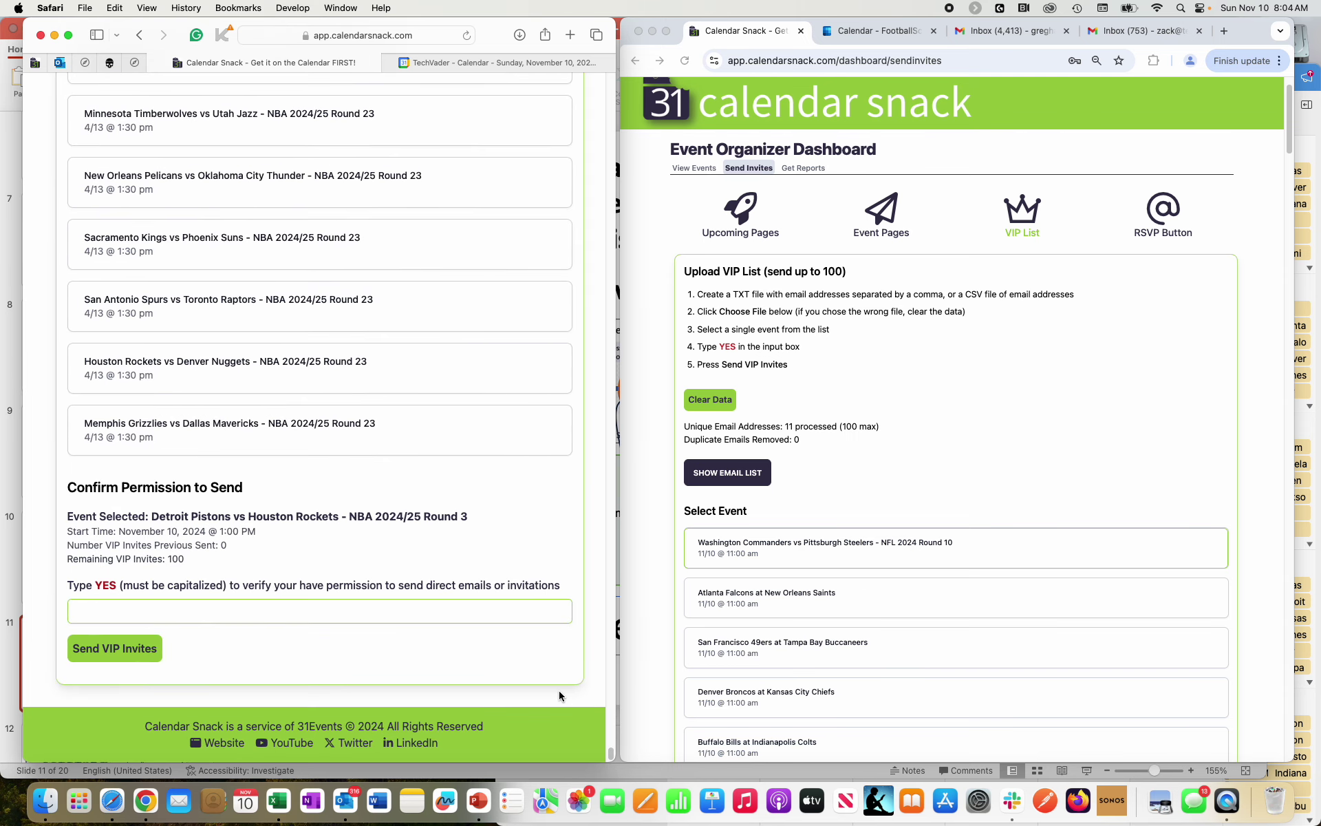
{"action": "key", "text": "super+equal"}
Confirm permission with 'YES' and send the Pistons vs Rockets VIP invites.
{"action": "left_click", "coordinate": [309, 602]}
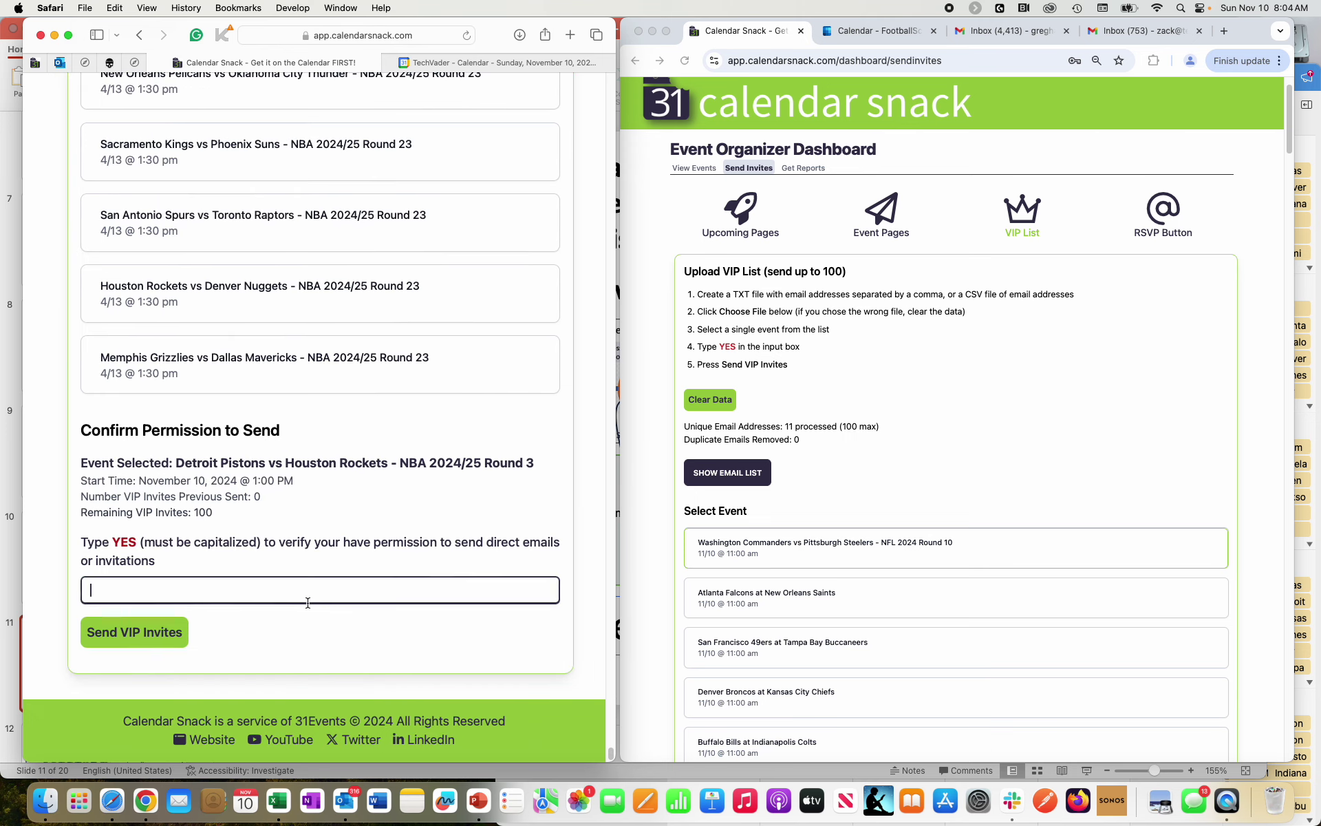
{"action": "type", "text": "YES"}
{"action": "left_click", "coordinate": [138, 632]}
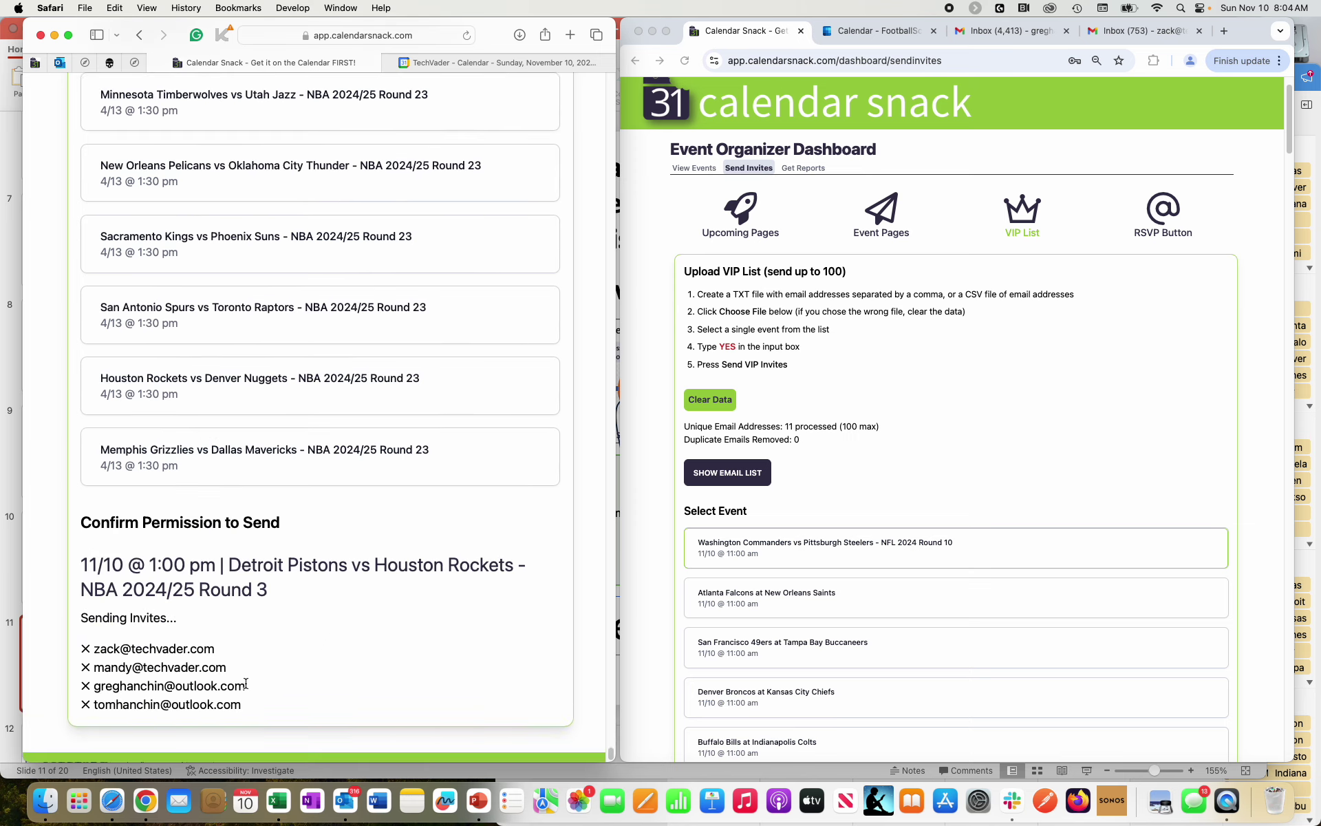
{"action": "scroll", "coordinate": [246, 683], "scroll_direction": "down", "scroll_amount": 2}
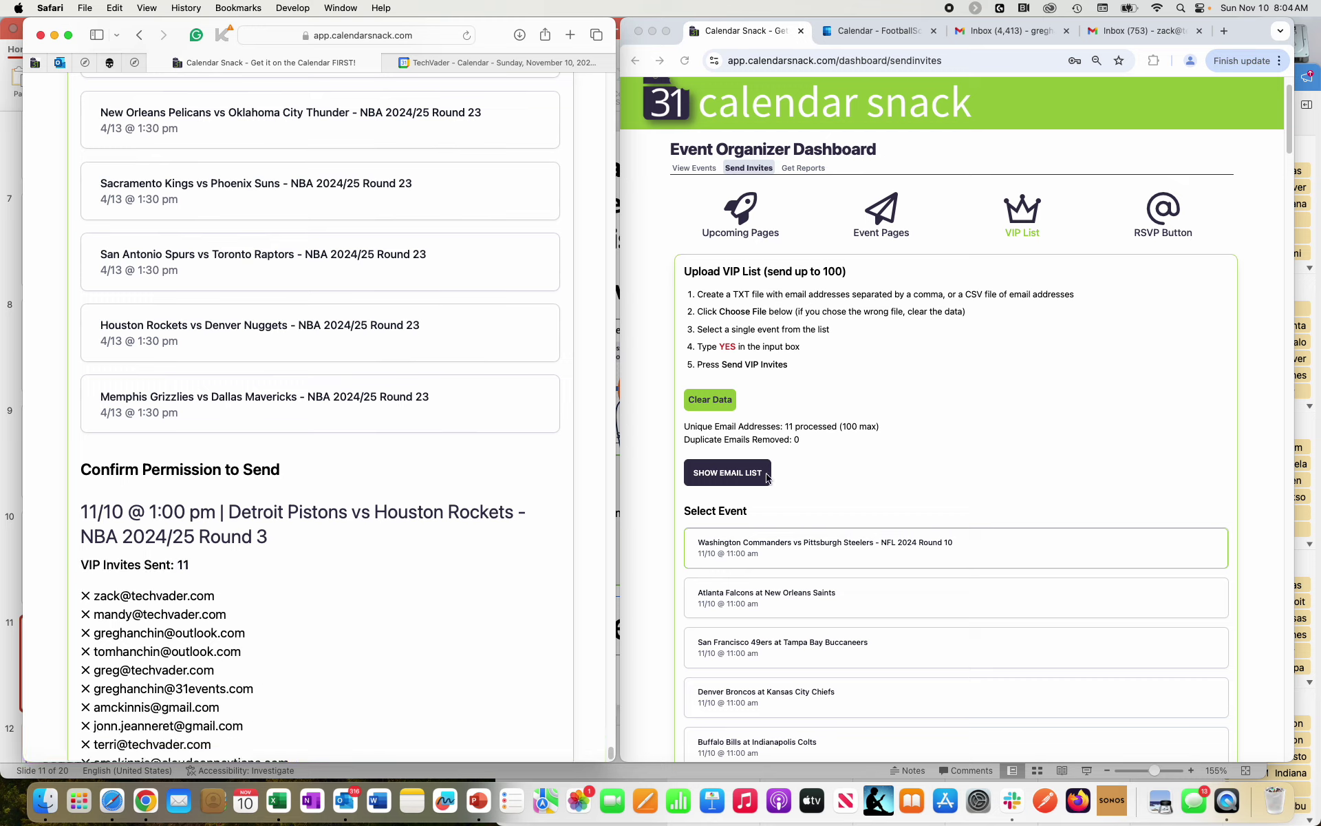
Show the NFL email list, zoom in, and send the Commanders vs Steelers VIP invites.
{"action": "left_click", "coordinate": [768, 478]}
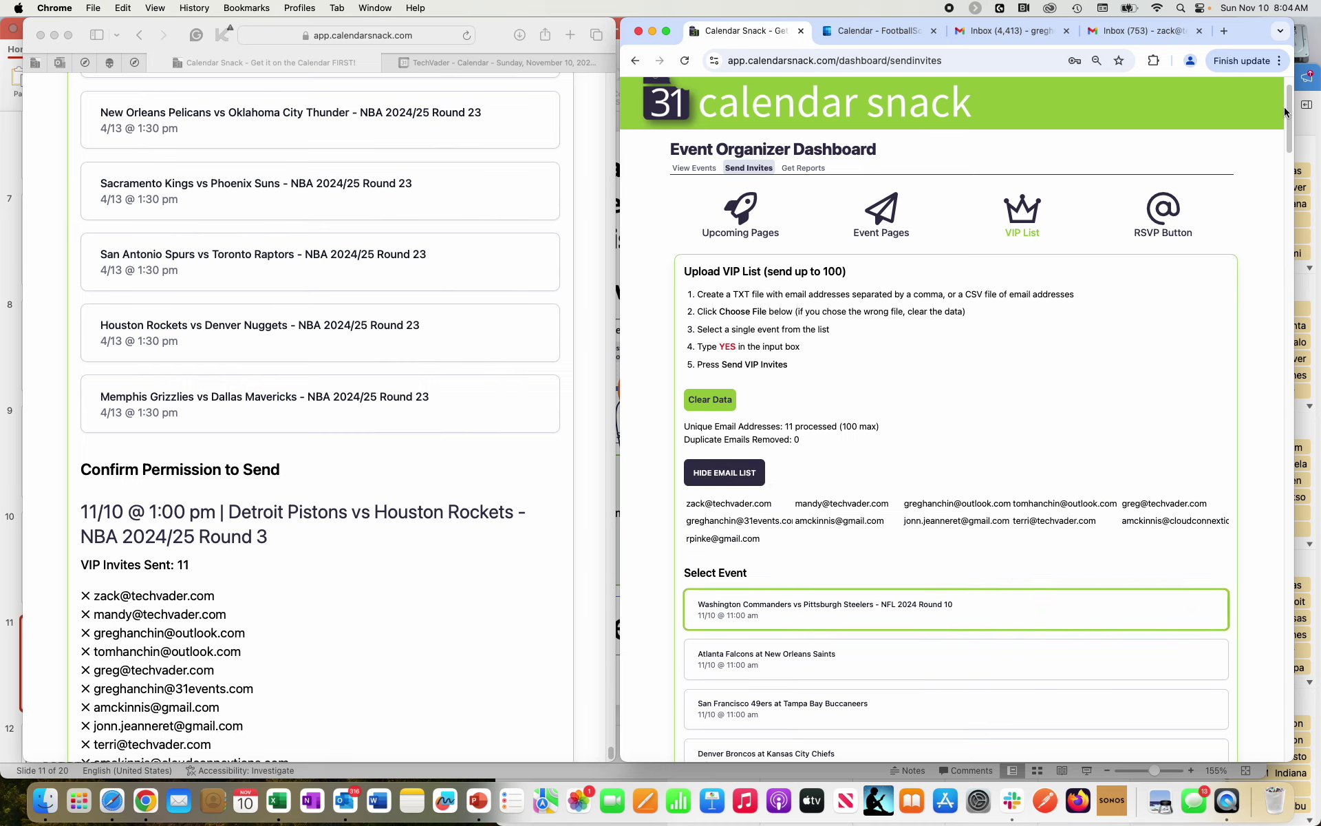
{"action": "scroll", "coordinate": [1238, 413], "scroll_direction": "down", "scroll_amount": 20}
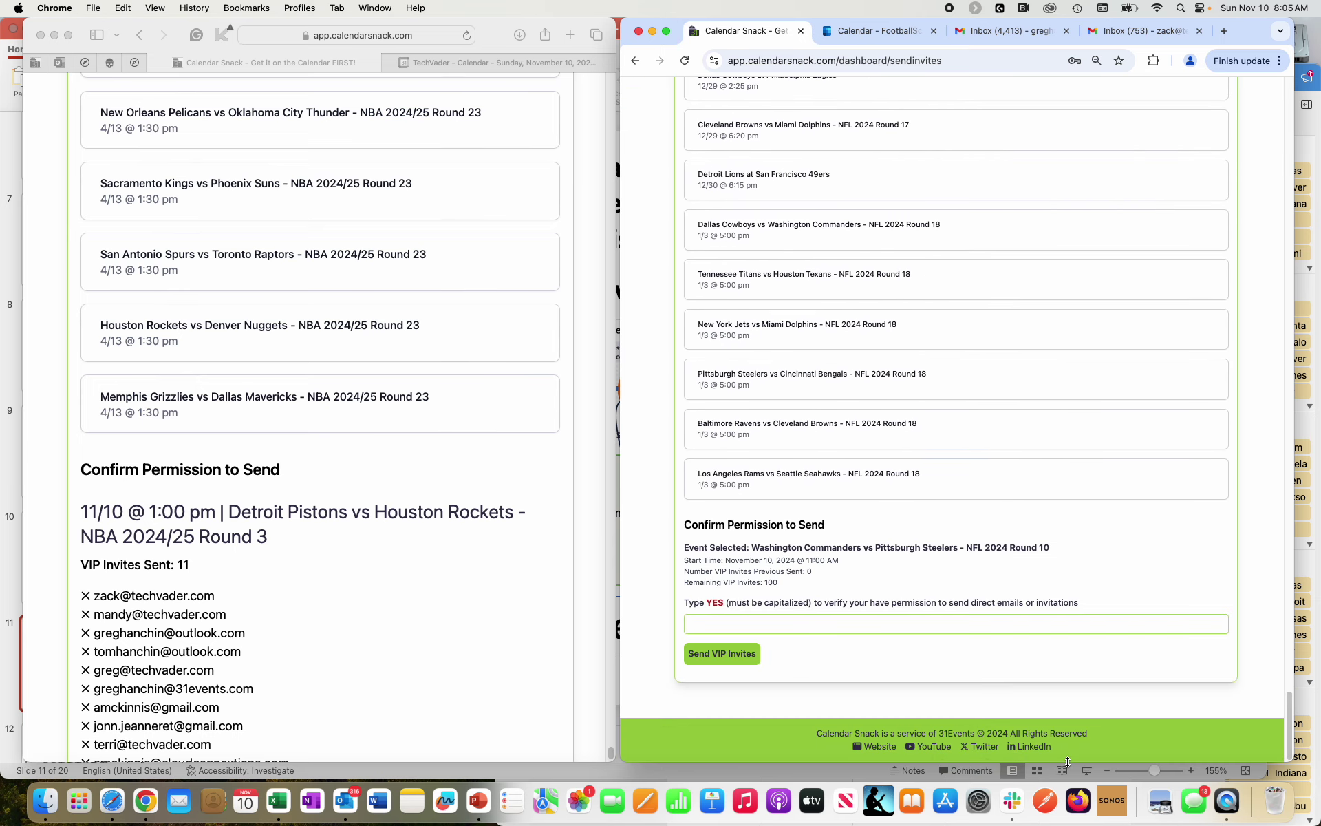
{"action": "key", "text": "super+equal"}
{"action": "key", "text": "super+equal"}
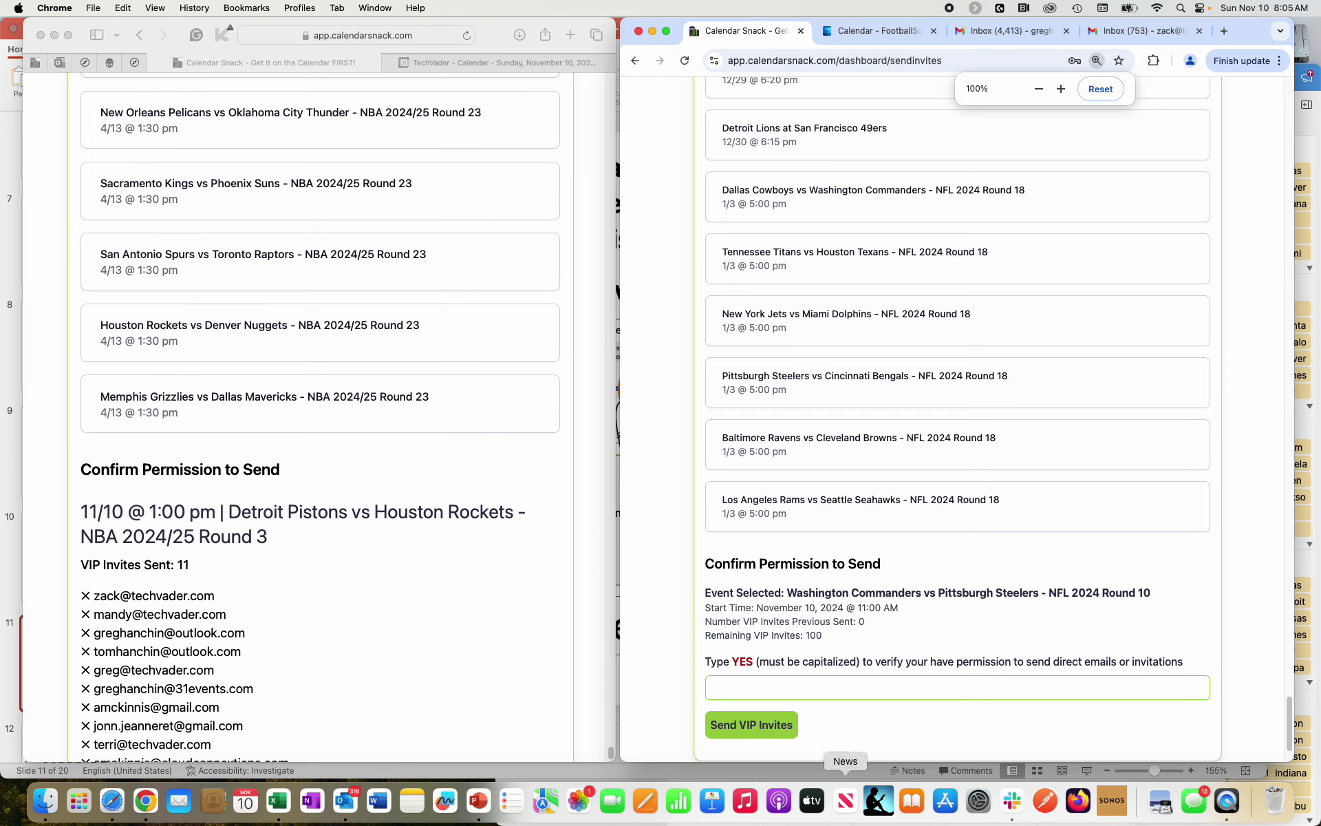
{"action": "left_click", "coordinate": [817, 691]}
{"action": "type", "text": "YES"}
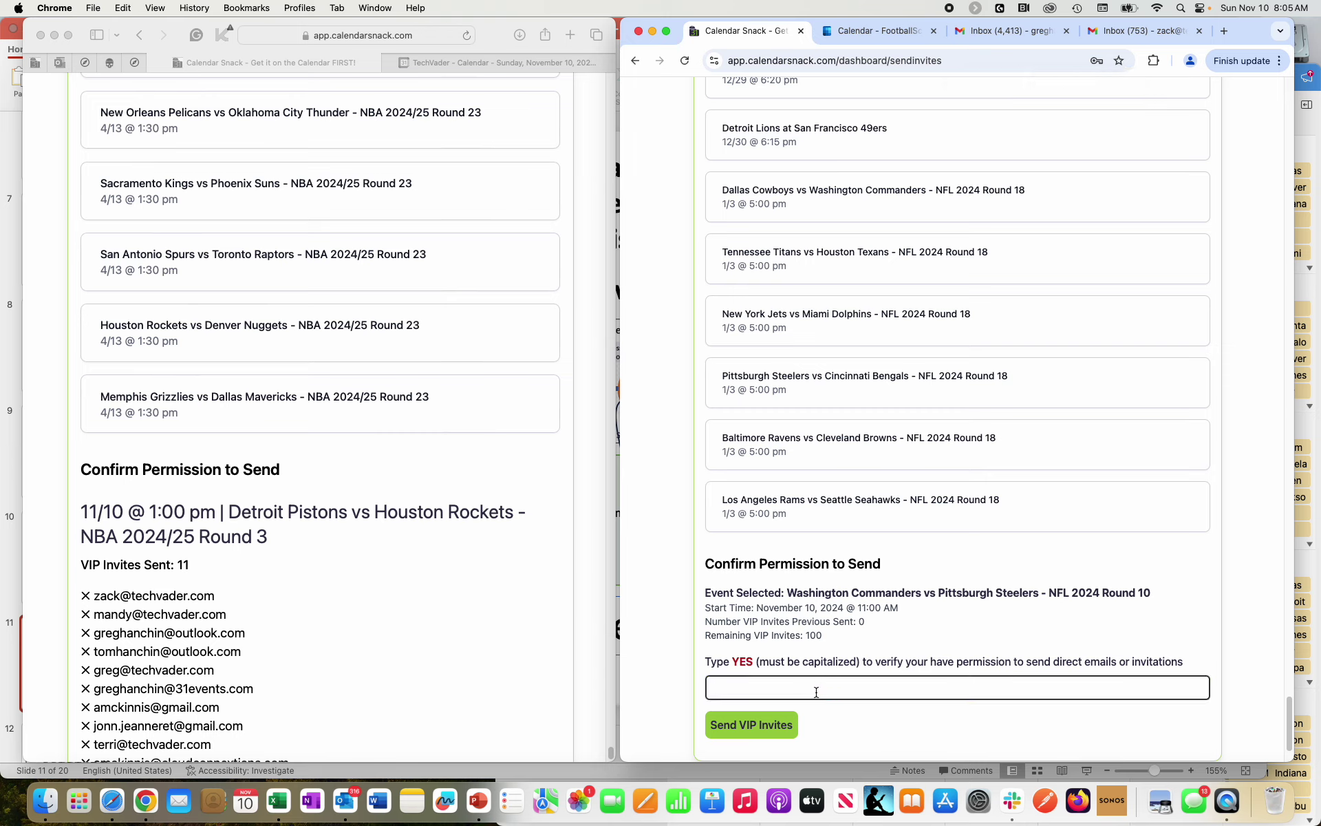
{"action": "left_click", "coordinate": [795, 719]}
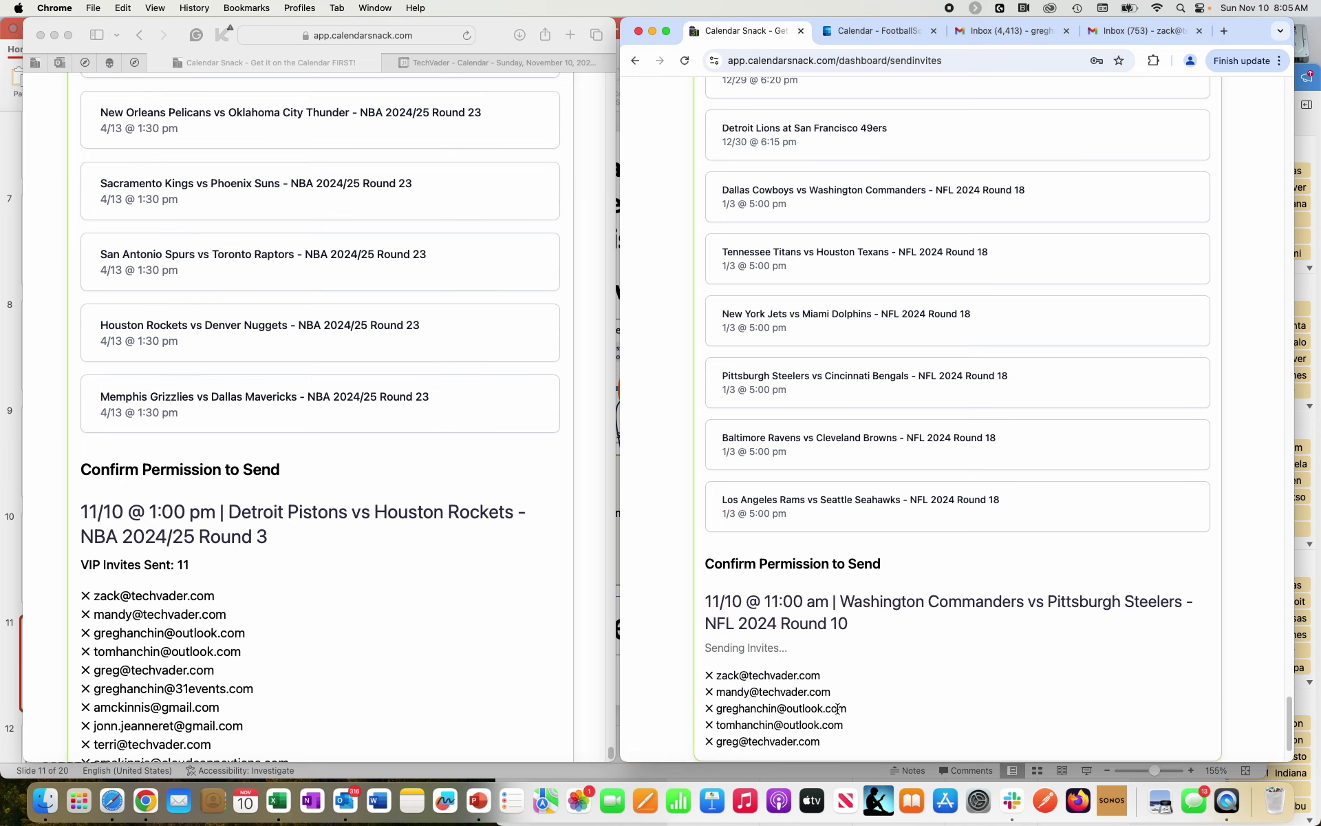
Scroll to the end of the recipient lists and widen the Safari window slightly.
{"action": "scroll", "coordinate": [838, 709], "scroll_direction": "down", "scroll_amount": 2}
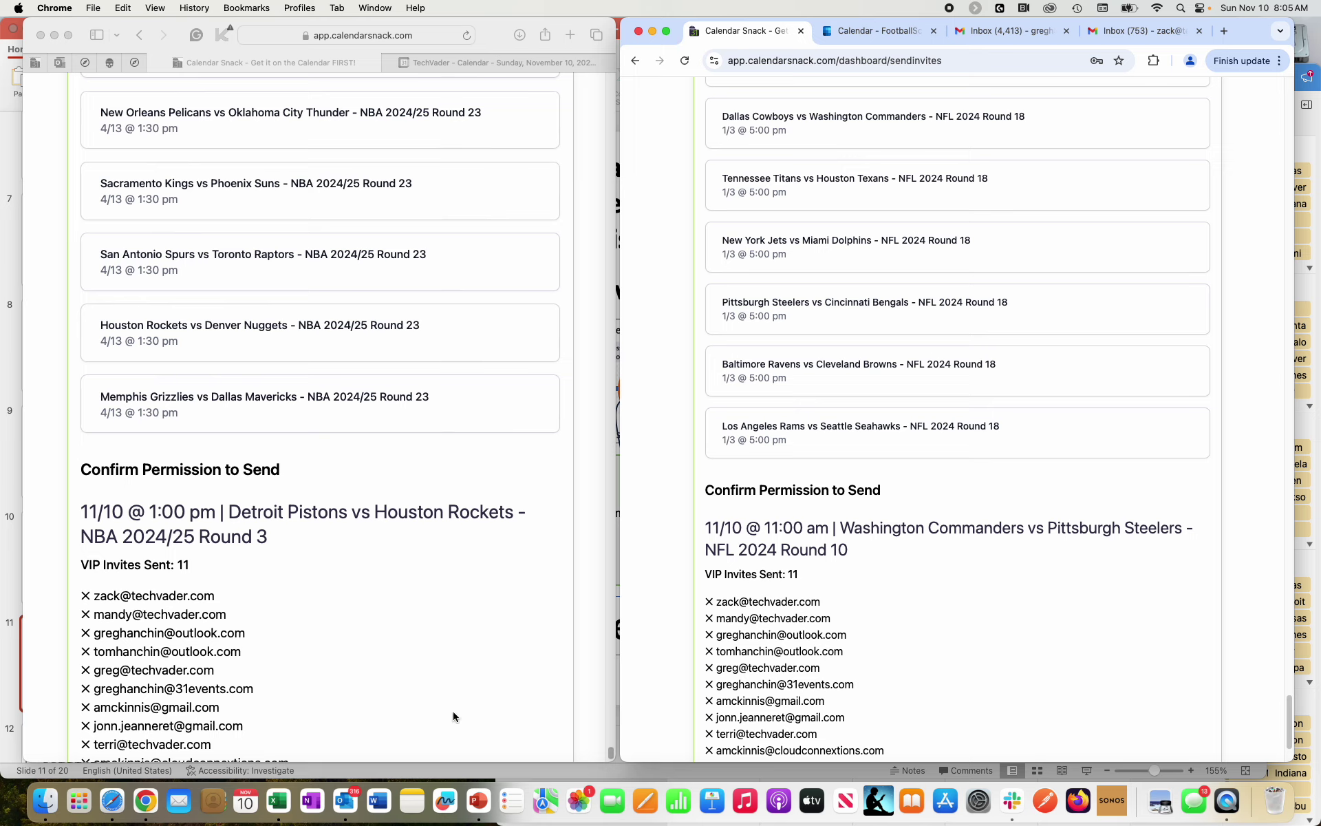
{"action": "scroll", "coordinate": [454, 694], "scroll_direction": "down", "scroll_amount": 3}
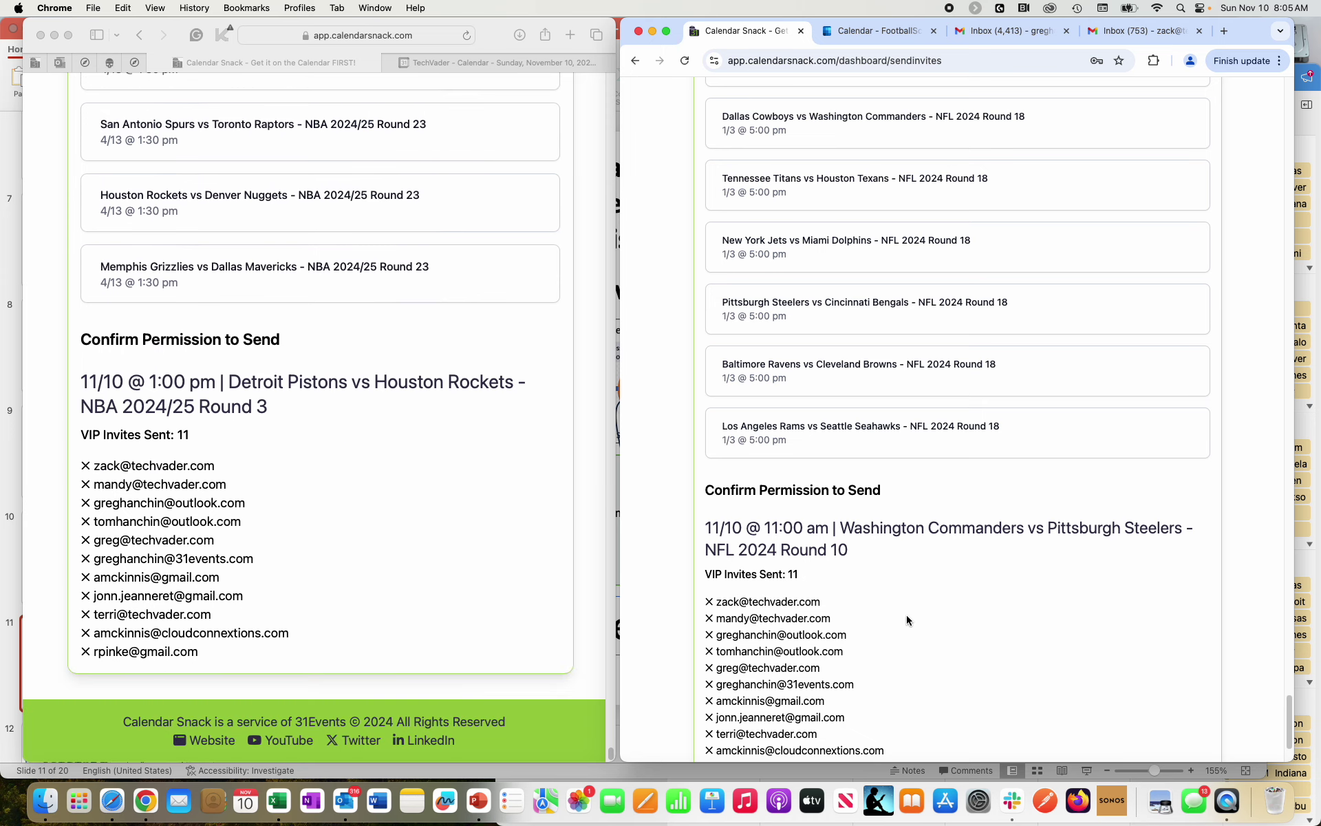
{"action": "scroll", "coordinate": [908, 620], "scroll_direction": "down", "scroll_amount": 3}
{"action": "scroll", "coordinate": [913, 616], "scroll_direction": "up", "scroll_amount": 1}
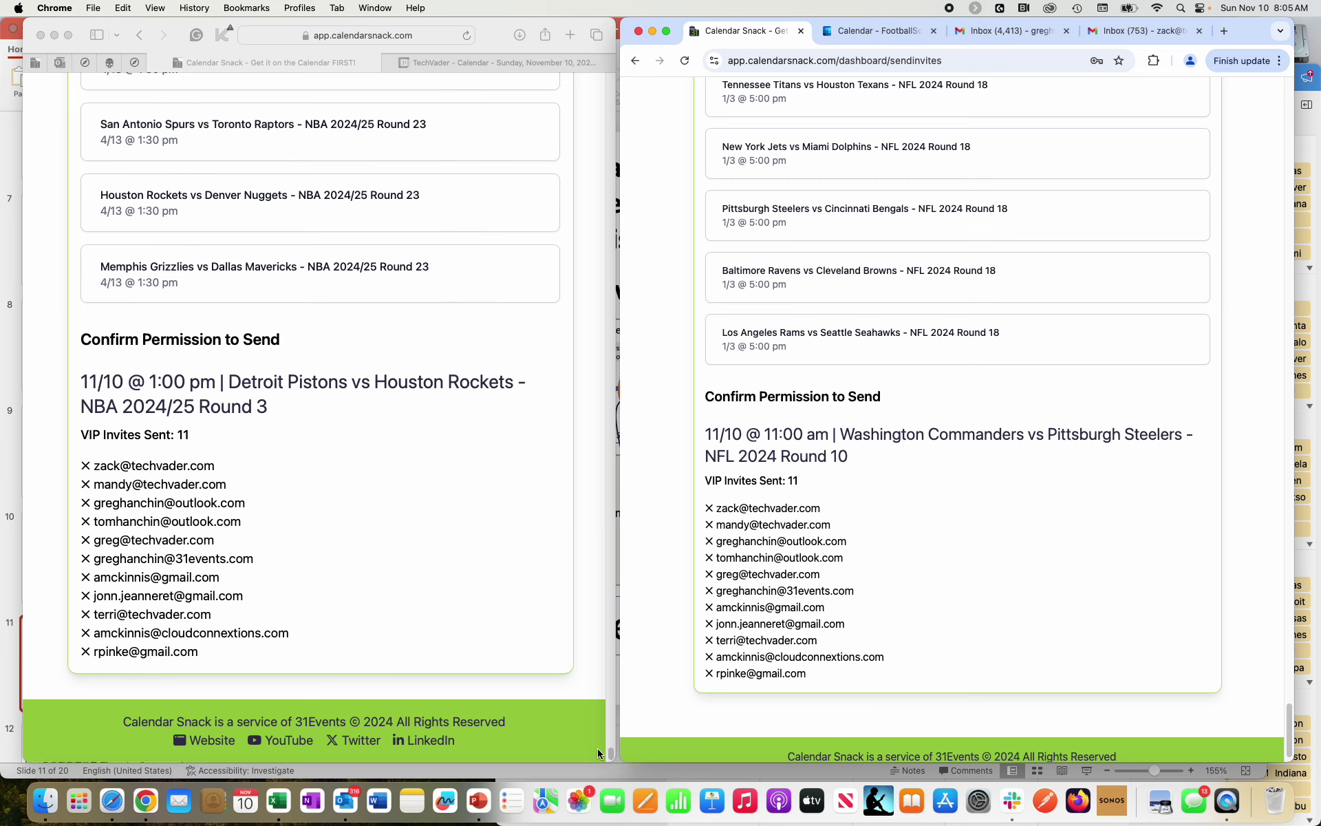
{"action": "left_click_drag", "start_coordinate": [610, 752], "coordinate": [617, 746]}
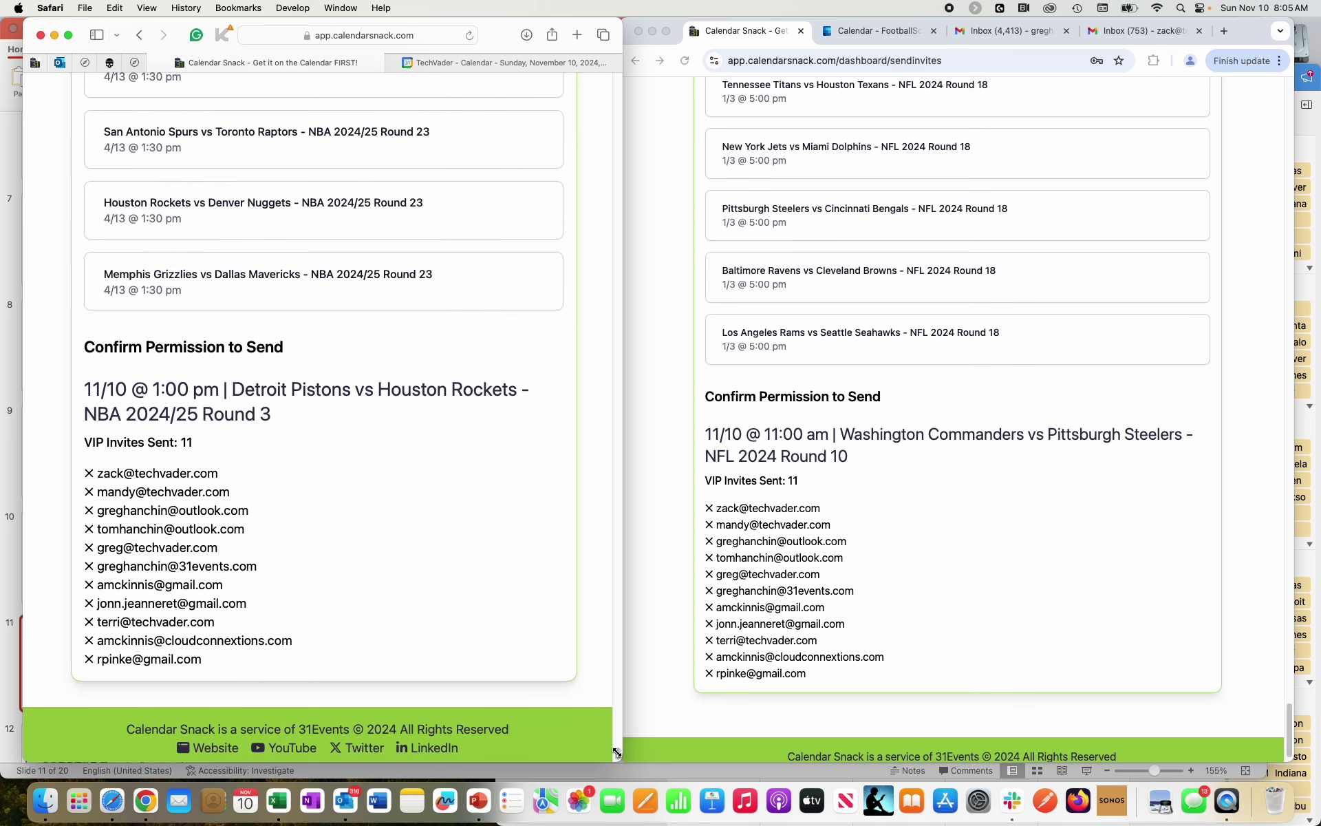
Bring the PowerPoint deck forward to show the slide on bulk-sending calendar invites from a list.
{"action": "left_click", "coordinate": [490, 805]}
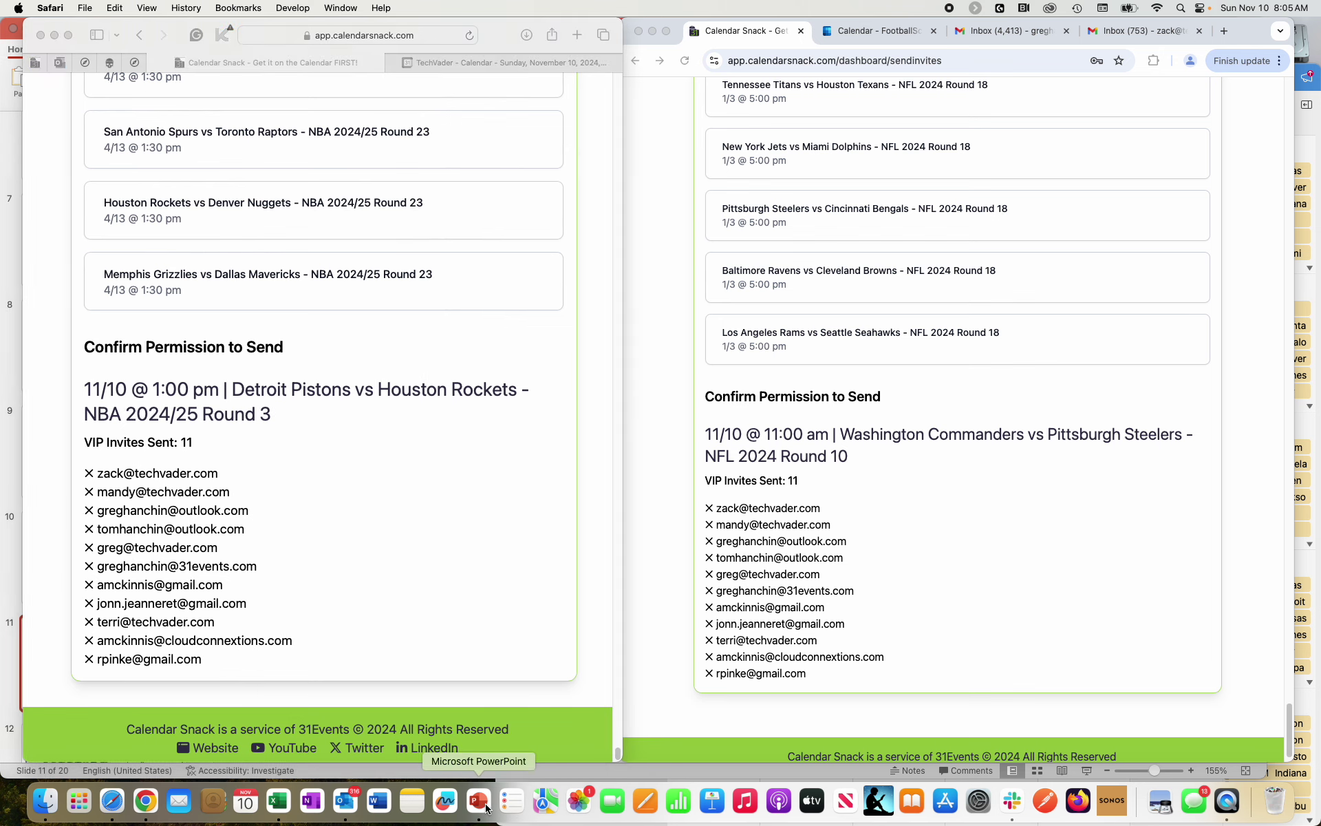